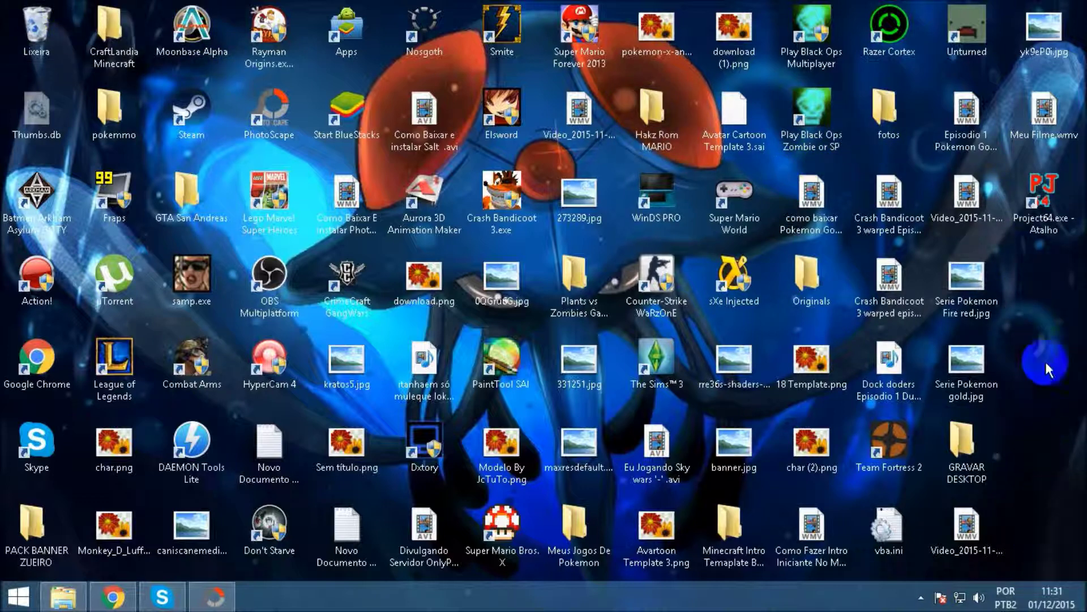
drag(1040, 268, 1082, 575)
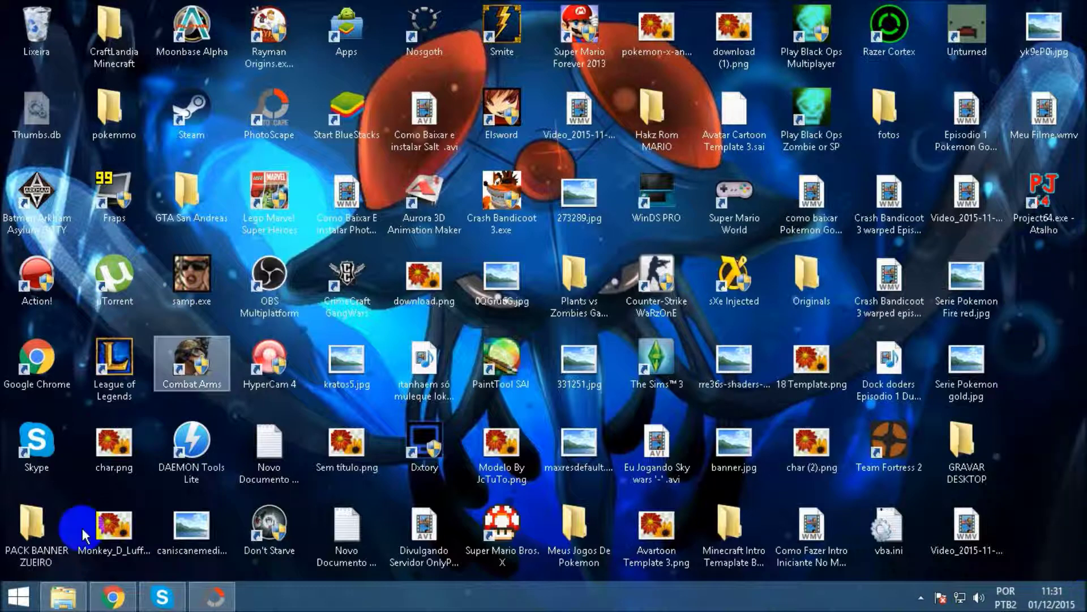
Switch to Chrome and view the YouTube channel page's banner and the Google Images search page
right_click(113, 598)
click(113, 599)
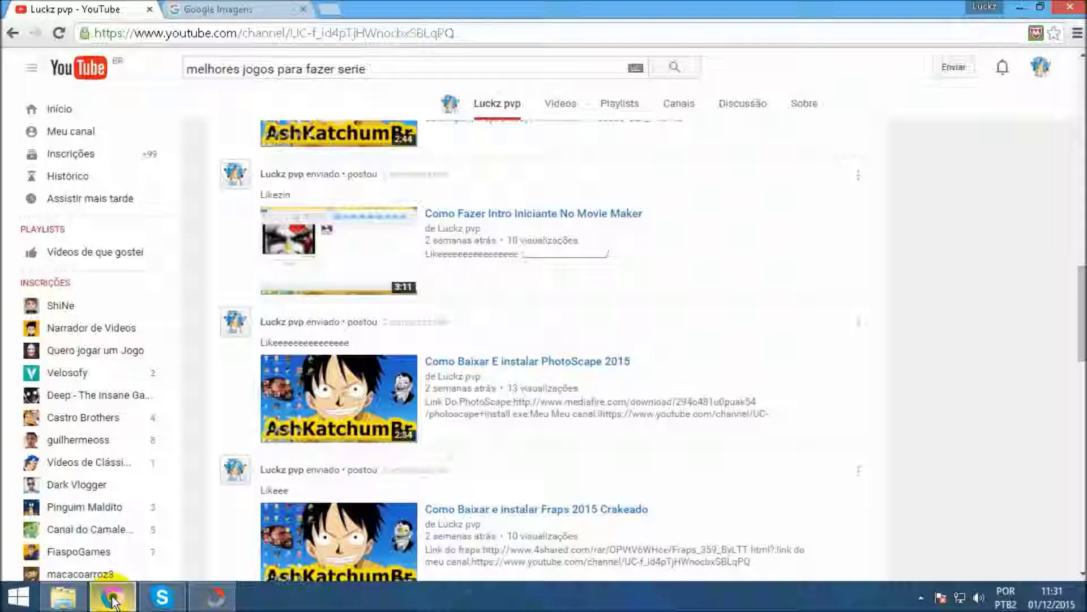
scroll(893, 283, up, 10)
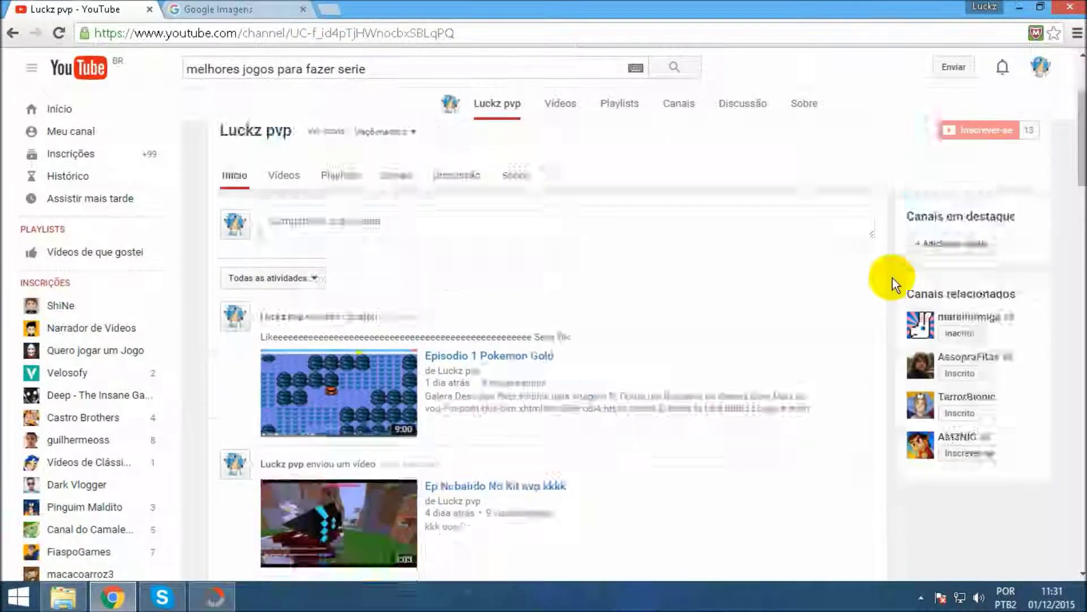
scroll(889, 281, up, 6)
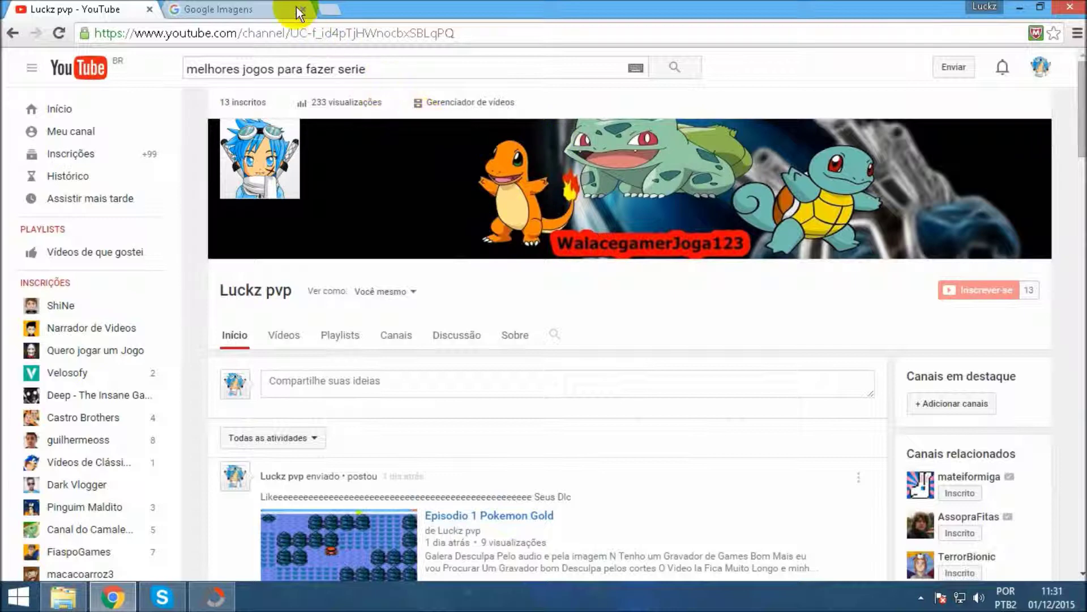
click(249, 10)
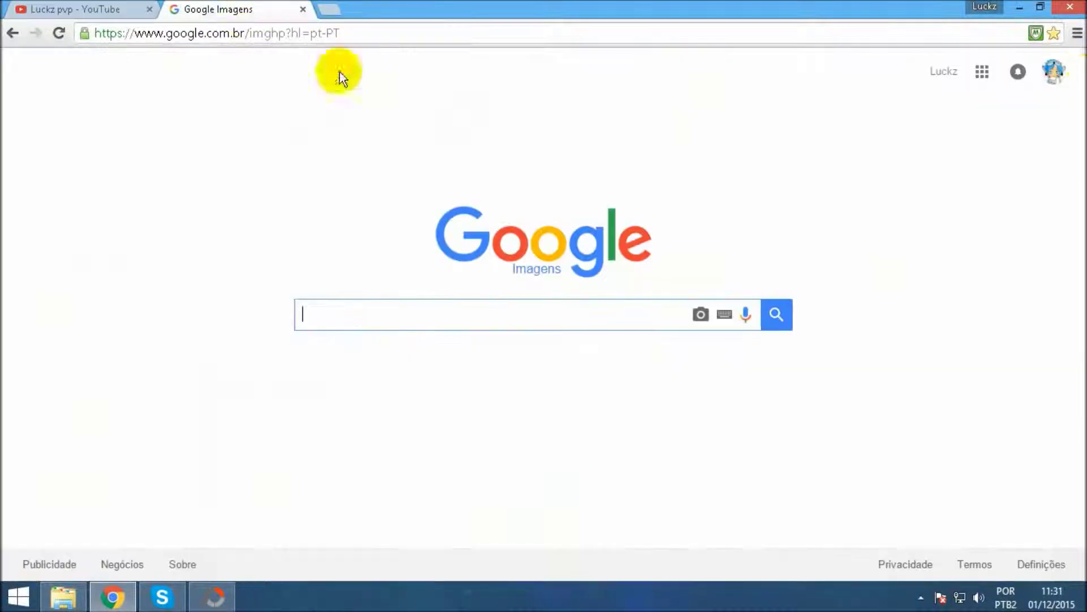
click(1021, 9)
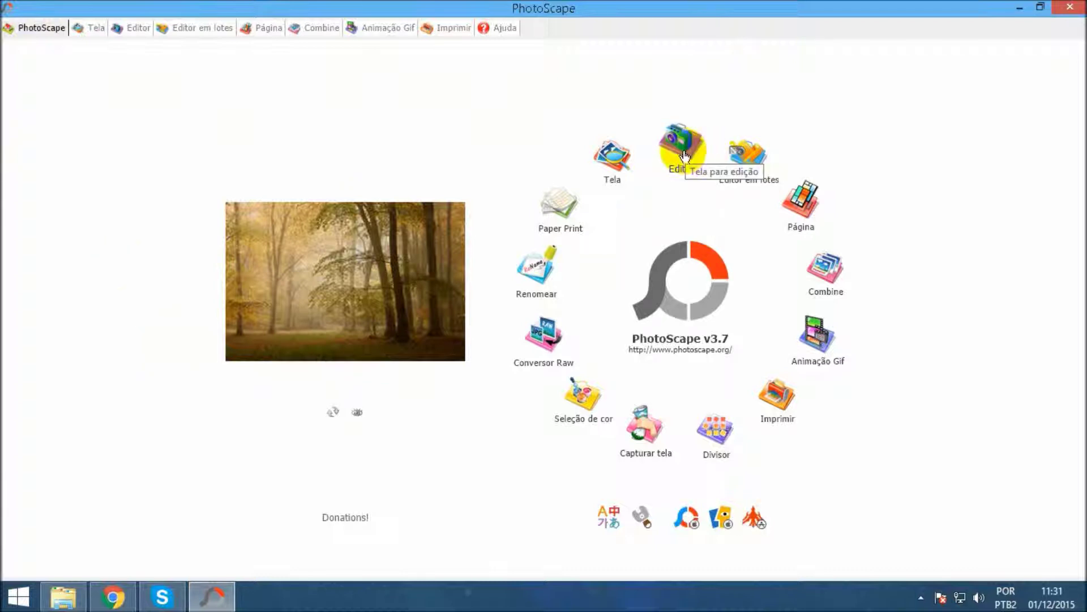
Load blastoise-pokemon_96059.jpg into PhotoScape's Editor
click(129, 30)
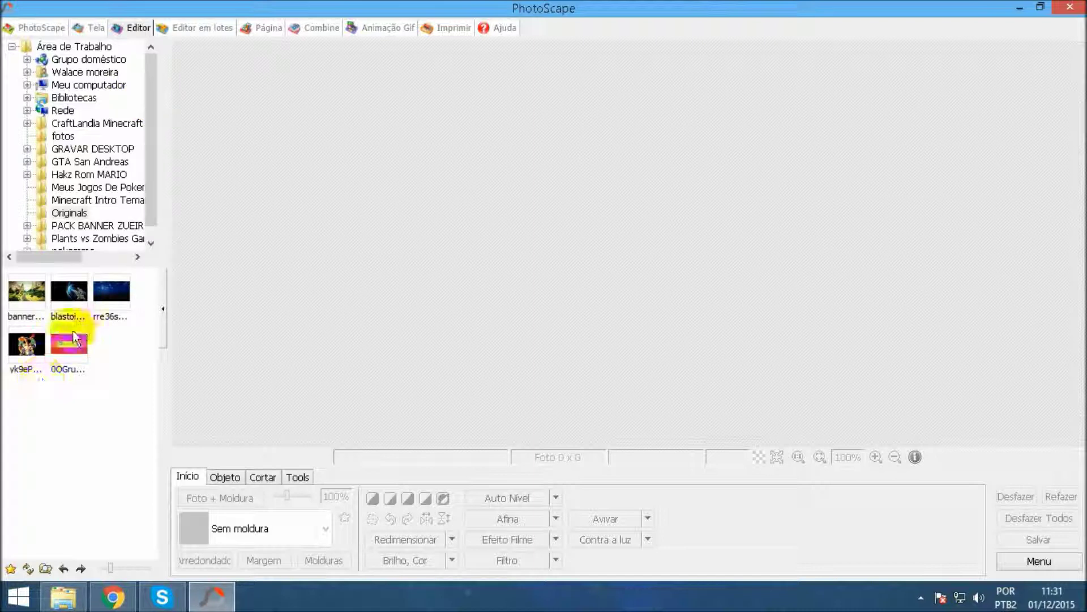
click(67, 349)
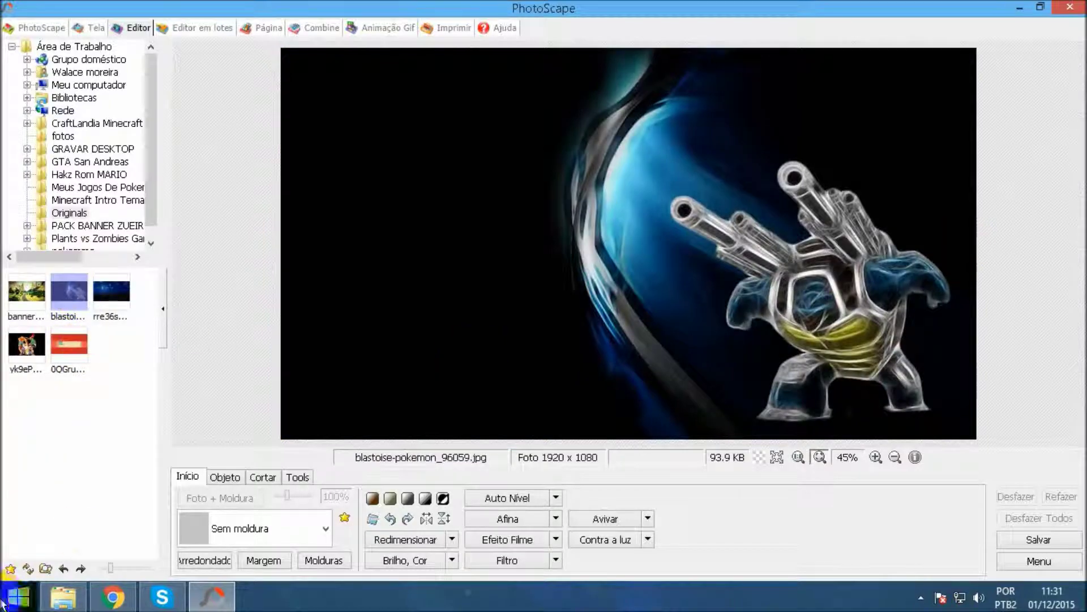
Show the Google Images search page in Chrome and return to the Blastoise image in PhotoScape
click(94, 605)
click(425, 329)
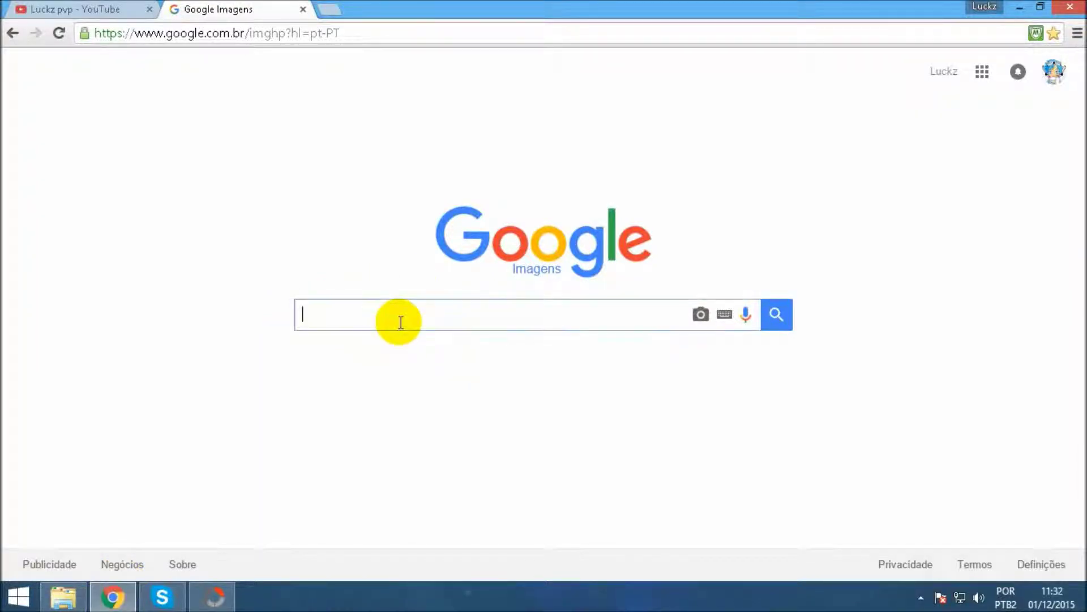
click(335, 295)
click(340, 309)
click(343, 250)
click(355, 302)
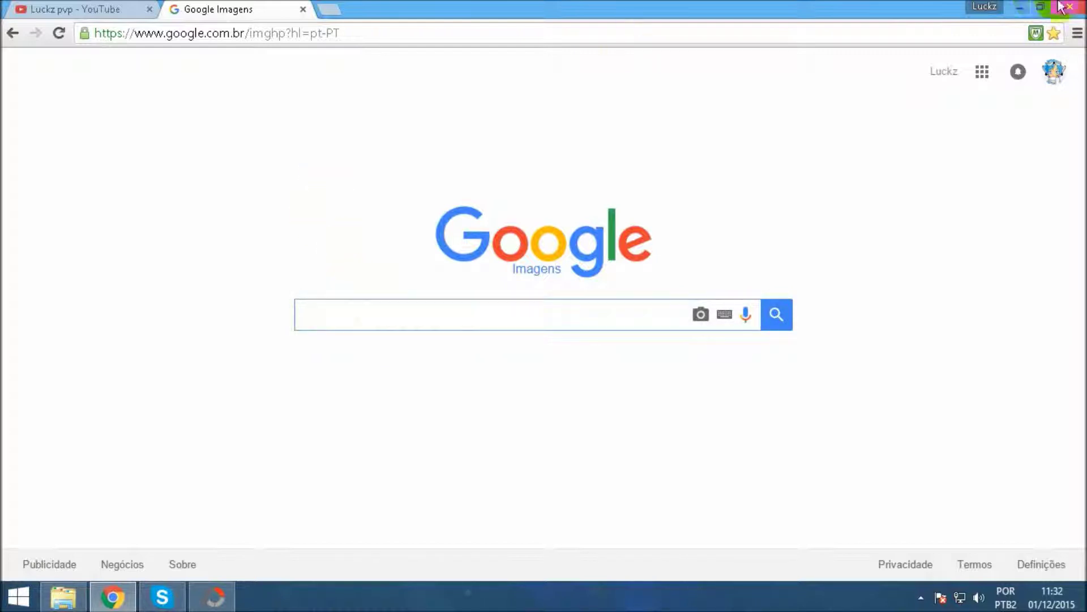
click(1019, 8)
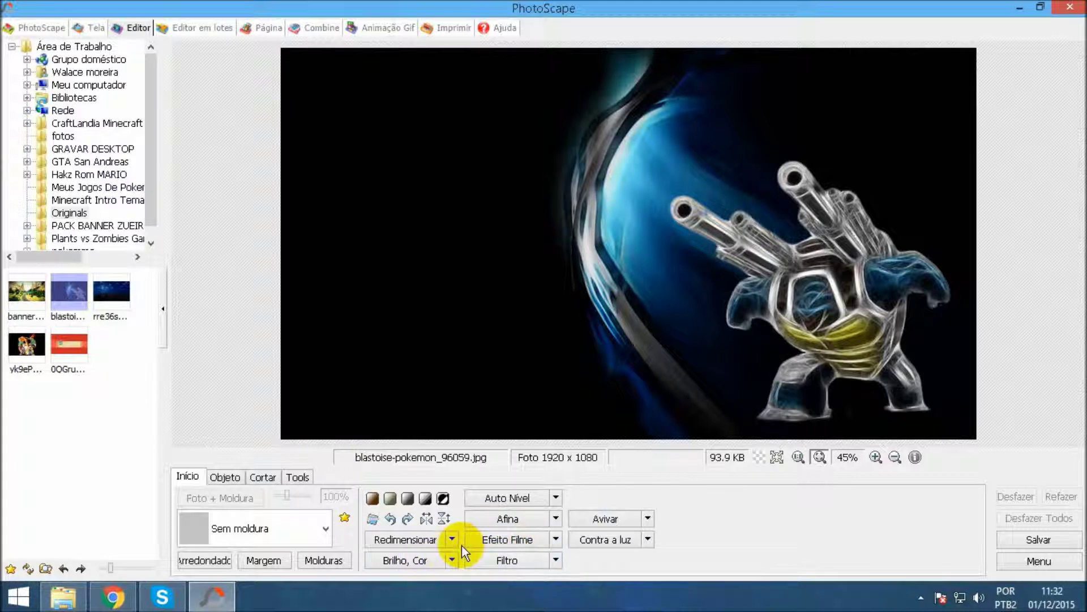
Apply the Desfoque (blur) filter at 2.5 to the Blastoise image and save it under its existing file name
click(504, 560)
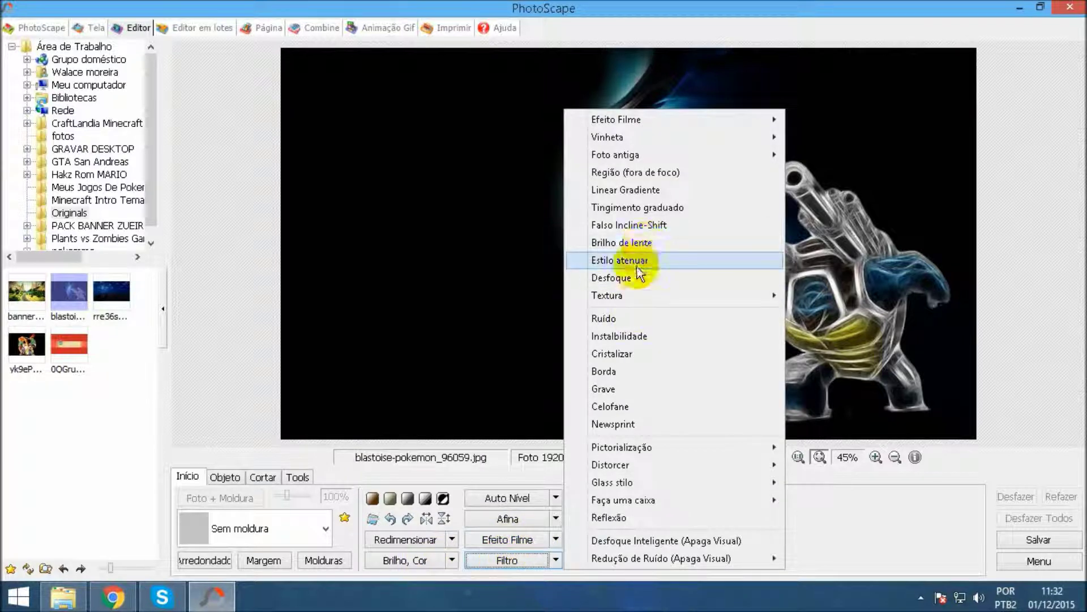
click(628, 279)
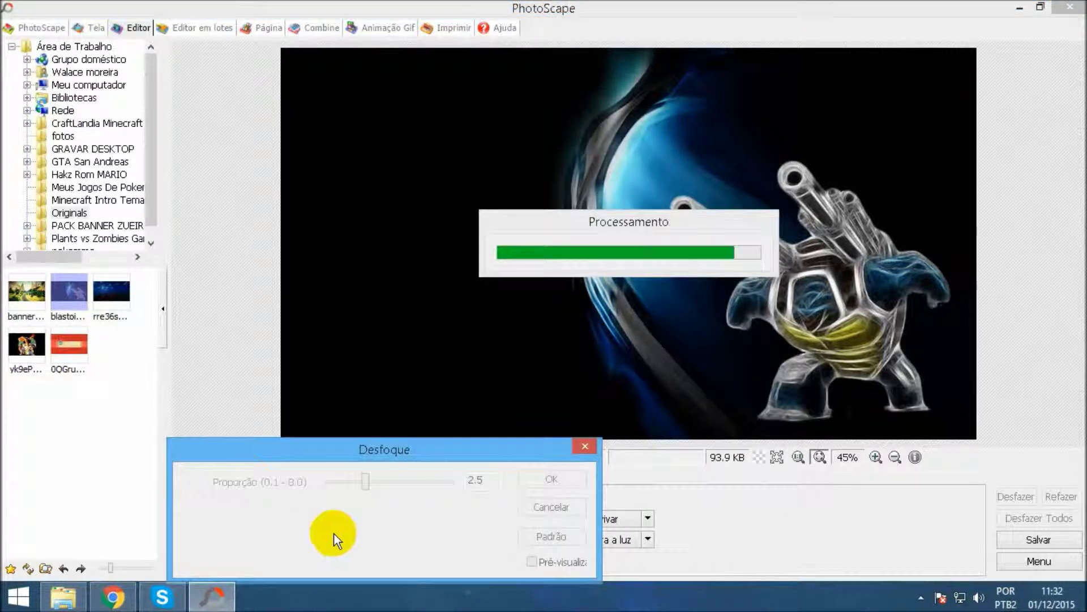
click(560, 478)
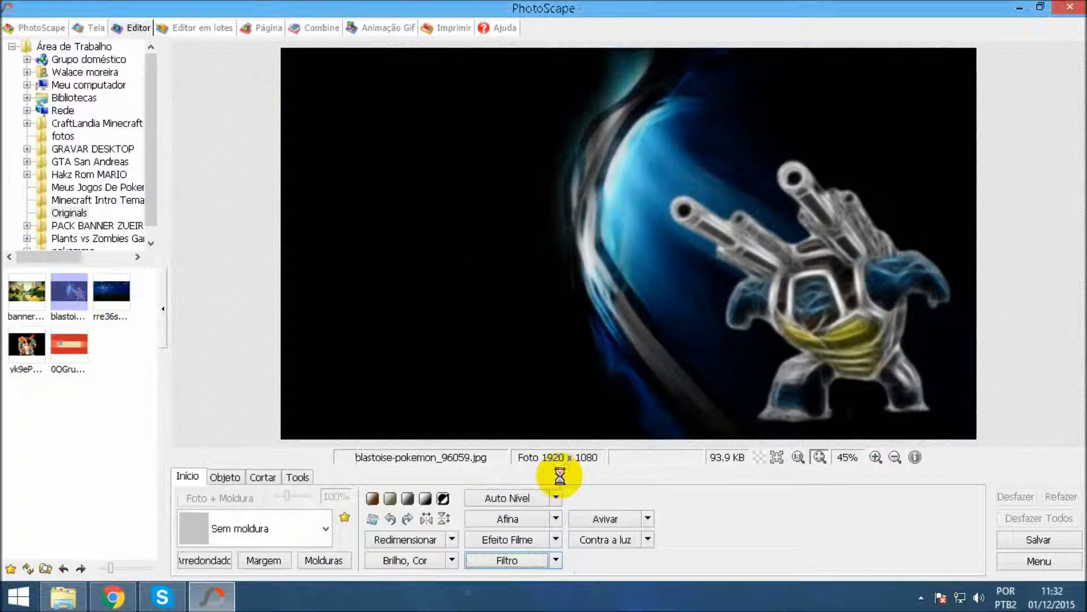
click(1021, 539)
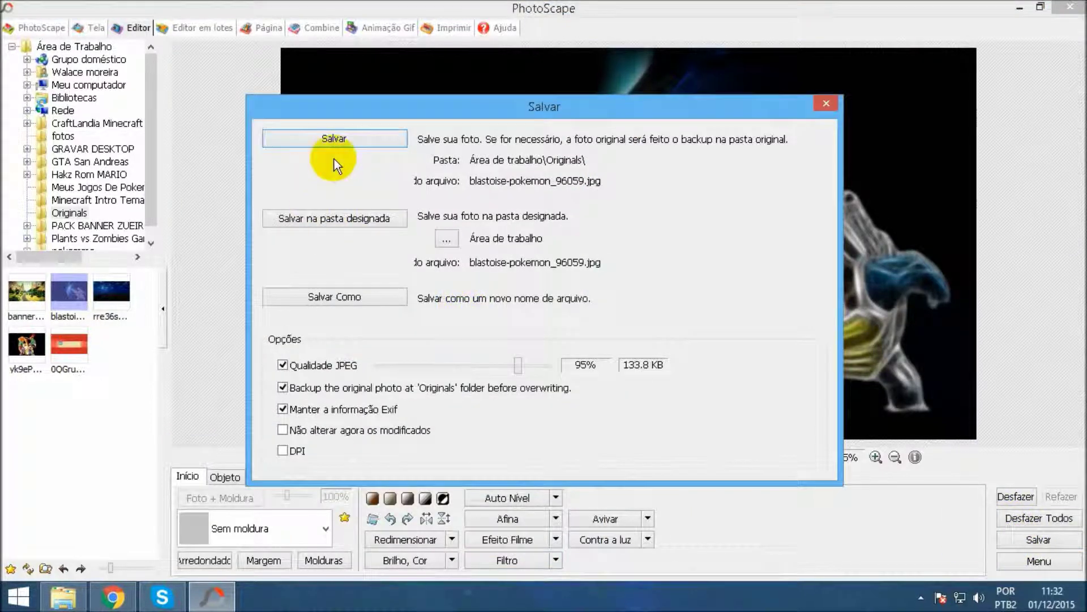
click(340, 143)
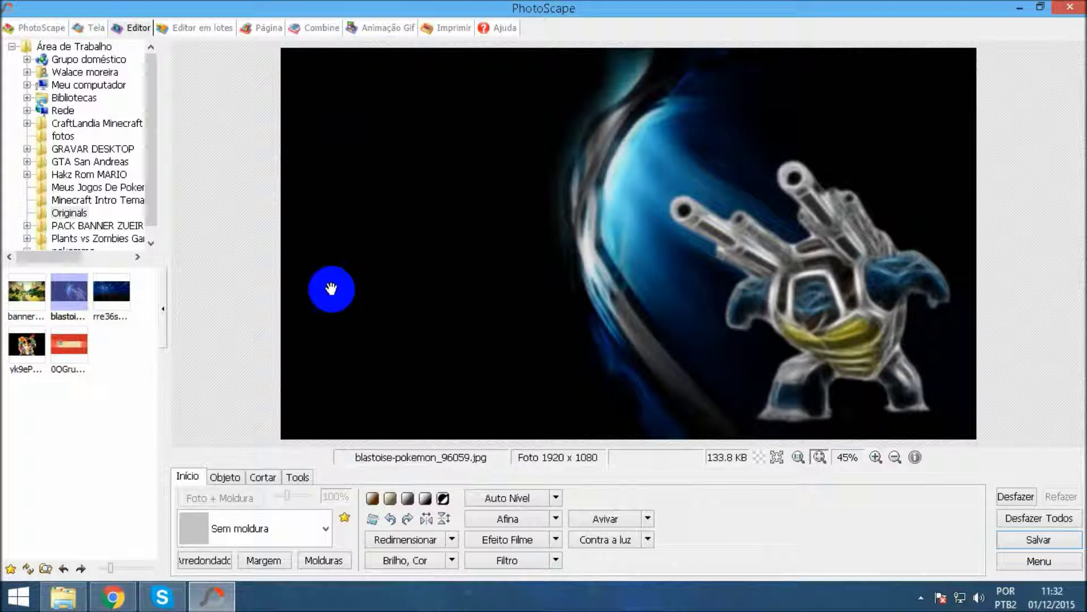
Open the channel banner template 0QGru6G.jpg in the editor
click(236, 479)
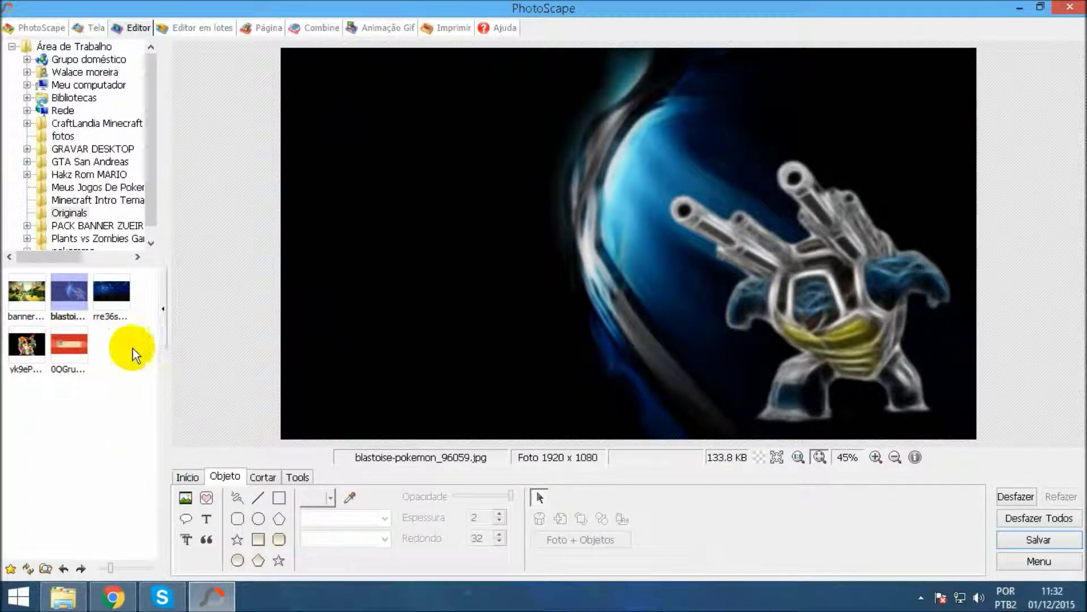
click(72, 351)
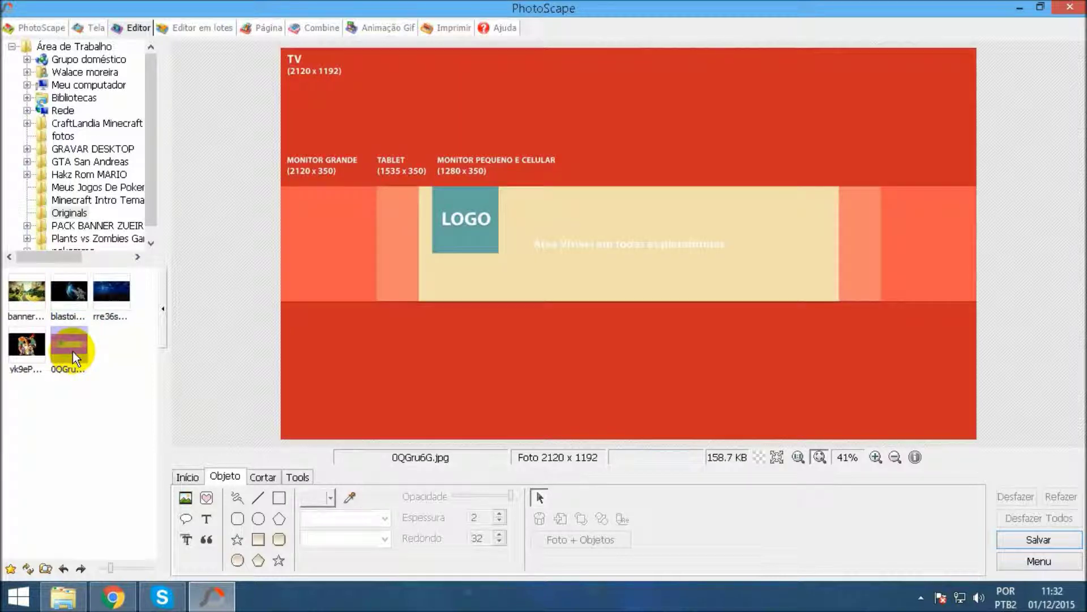
Start inserting a photo object on the template and browse to the Área de Trabalho folder
click(186, 498)
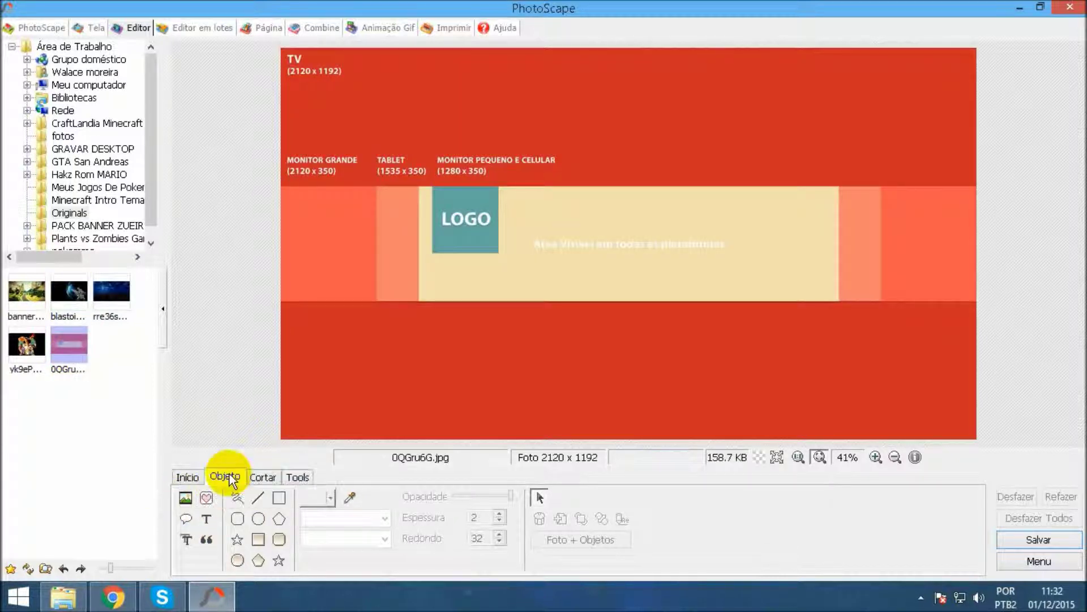
click(222, 473)
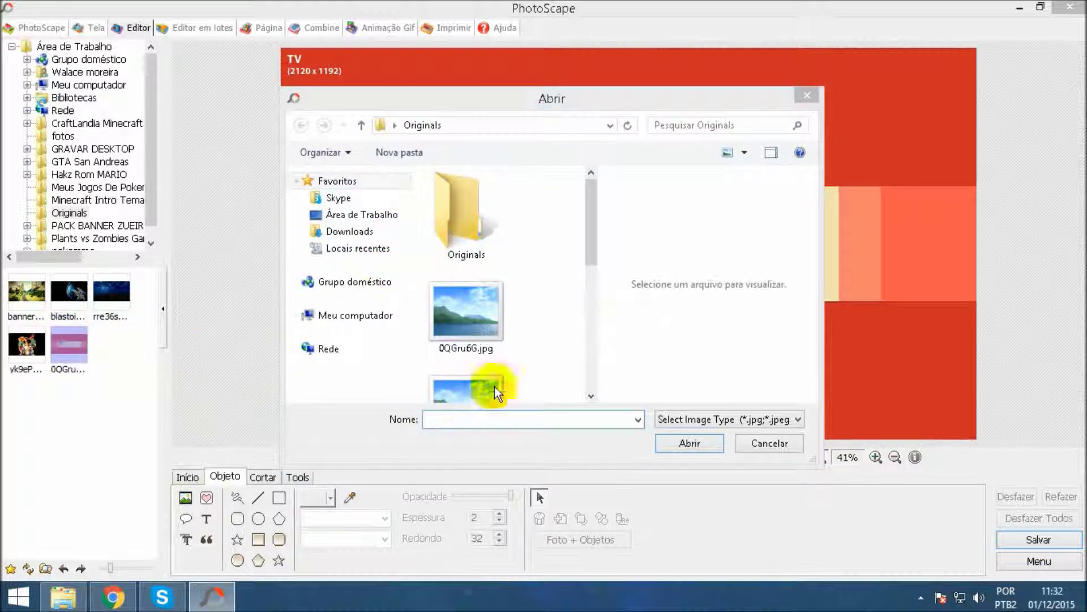
click(469, 339)
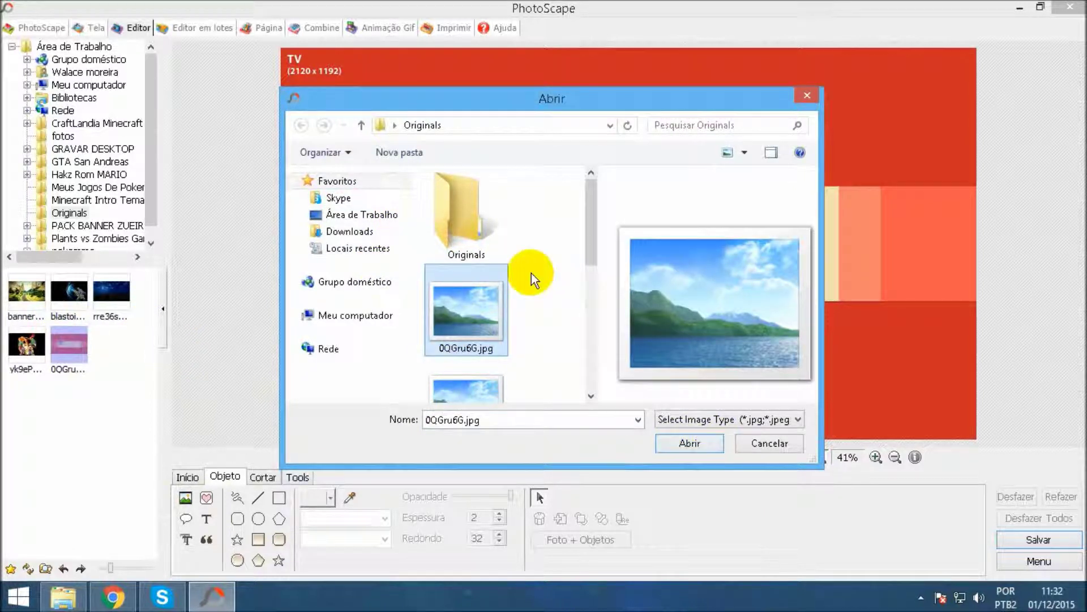
click(335, 216)
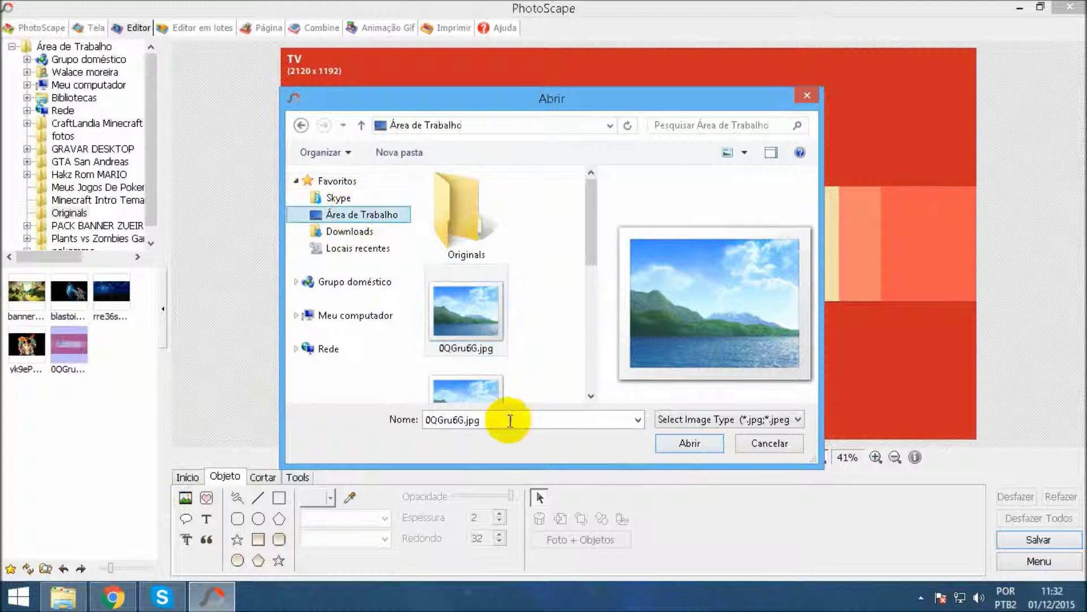
double_click(491, 421)
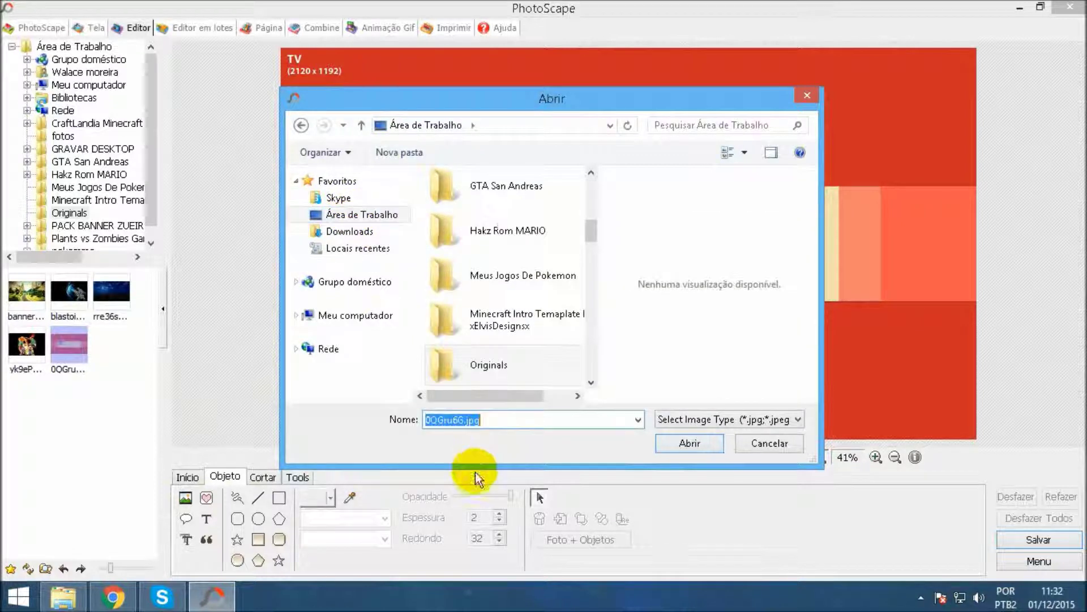
key(BackSpace)
text(bla)
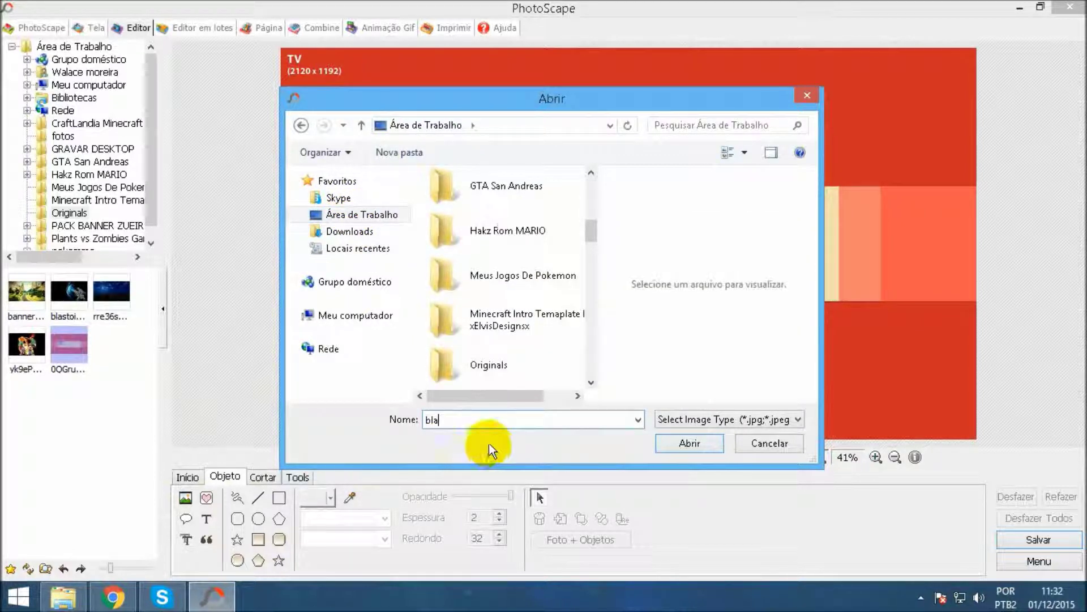
key(BackSpace)
key(BackSpace)
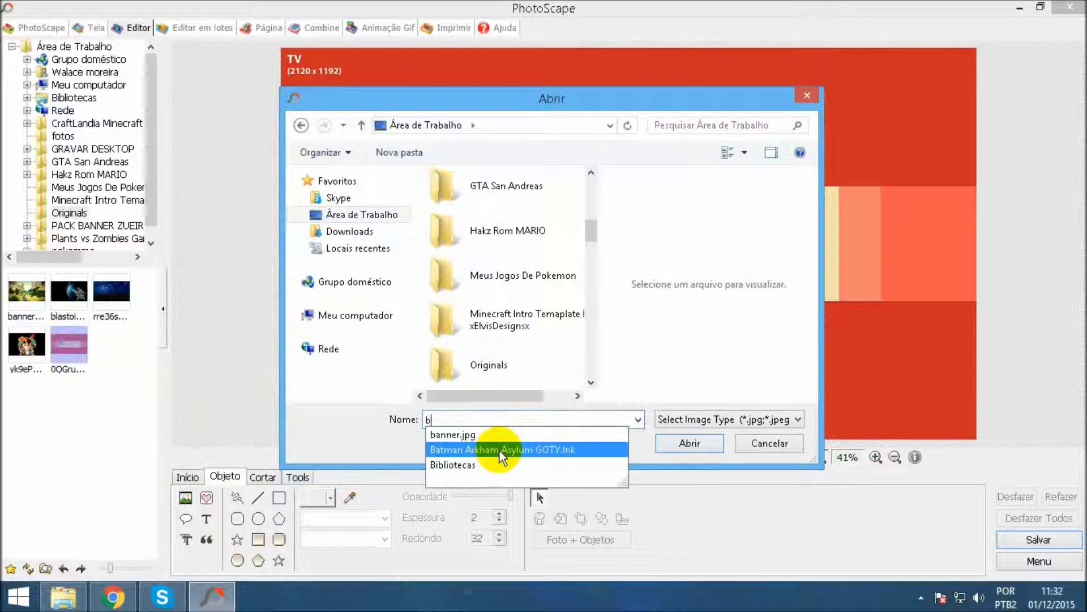
click(328, 215)
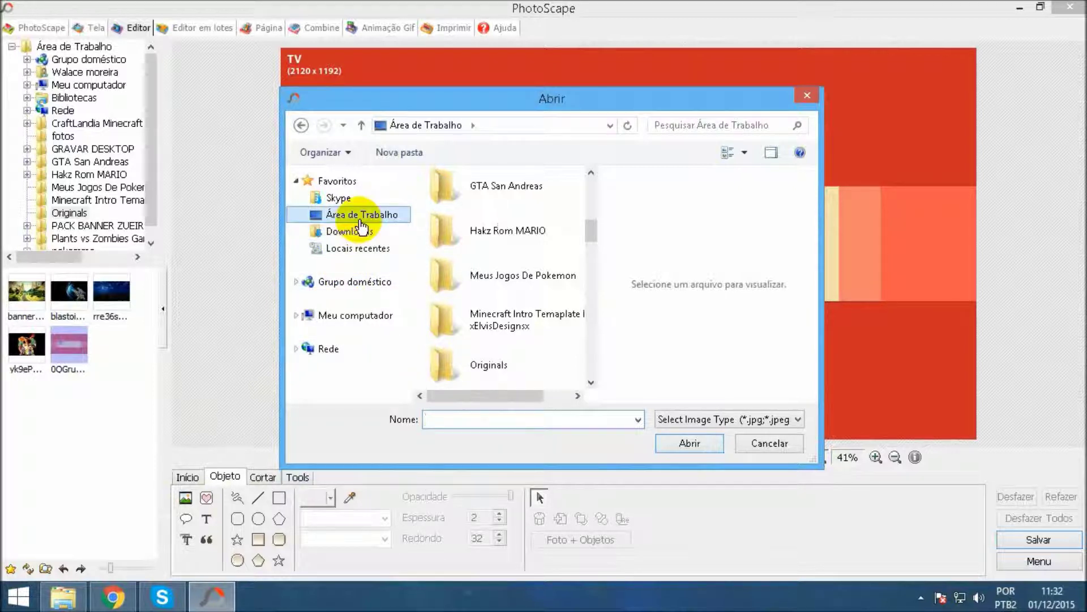
click(473, 419)
text(b)
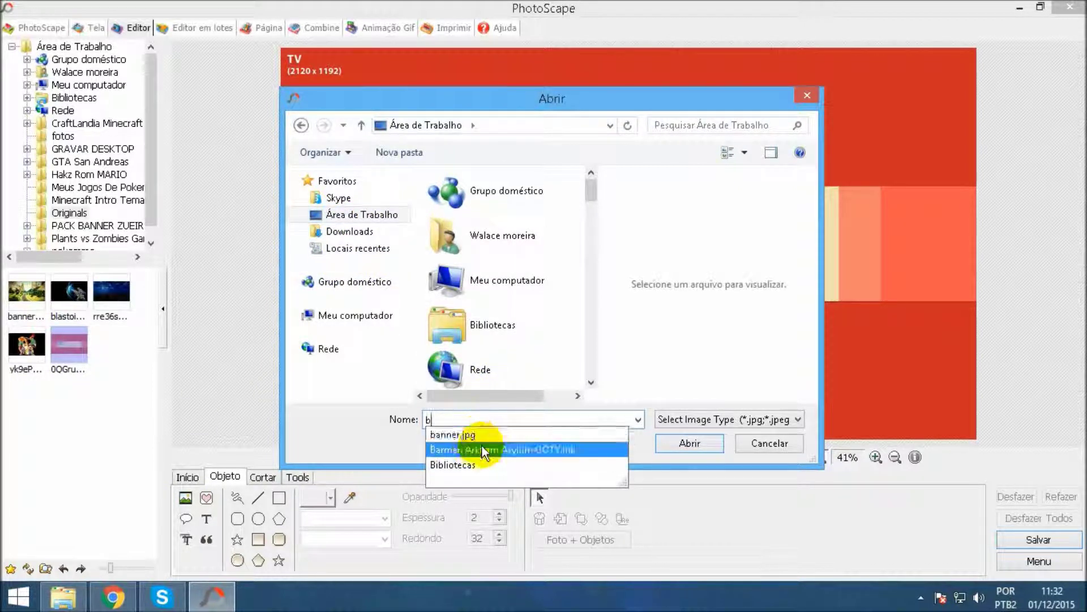
Insert the blurred Blastoise image from the Área de Trabalho folder onto the template with opacity 255
drag(591, 196, 597, 243)
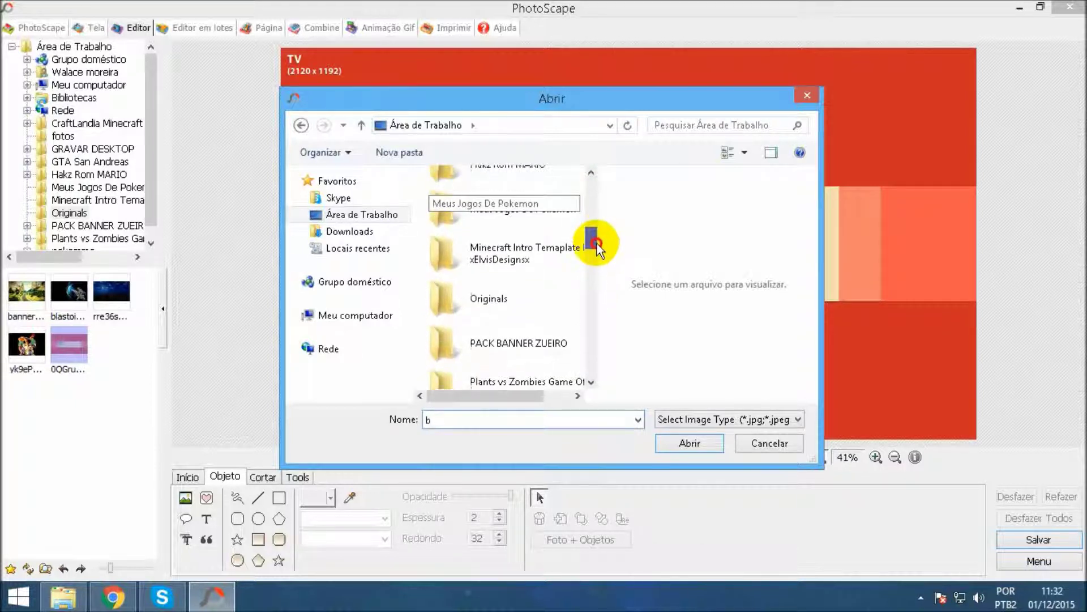
click(529, 312)
double_click(529, 312)
drag(596, 223, 594, 297)
click(466, 315)
click(663, 444)
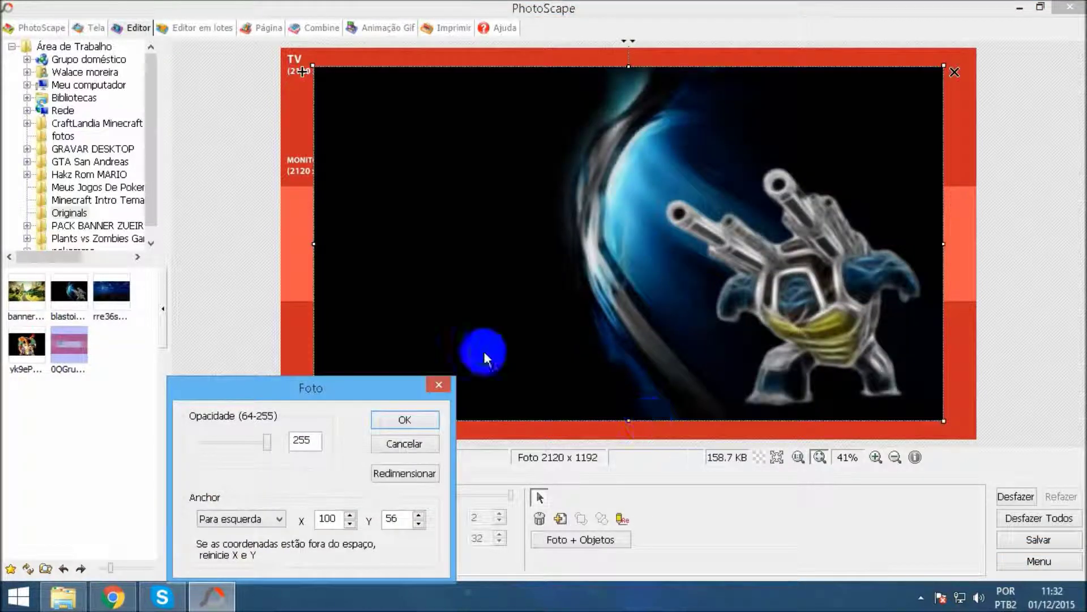
click(404, 420)
Stretch the inserted Blastoise photo on all four sides until it covers the entire banner template
drag(313, 242, 275, 238)
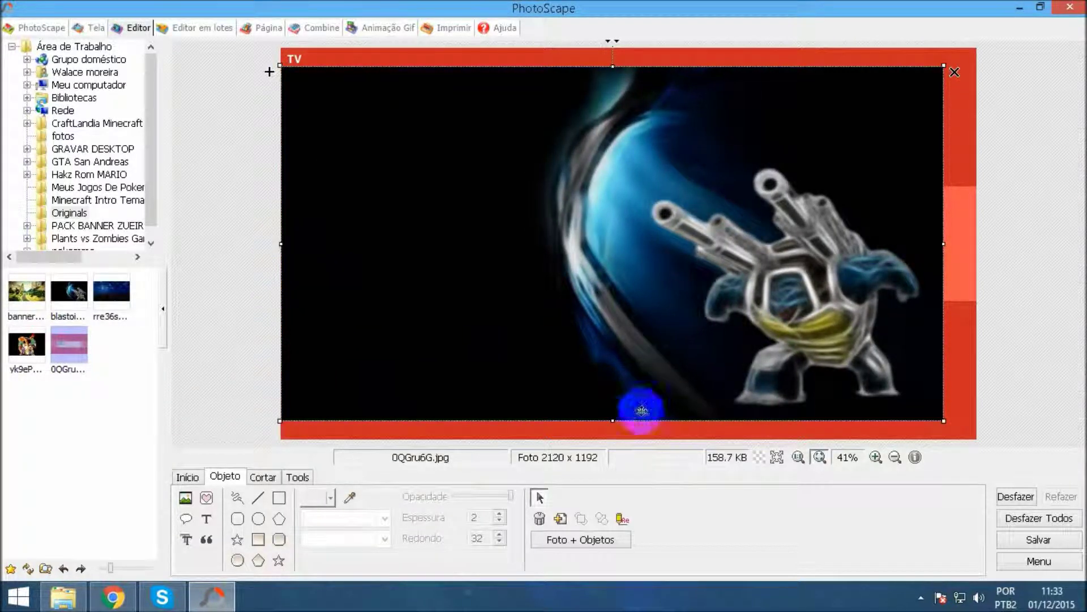
drag(613, 421, 620, 441)
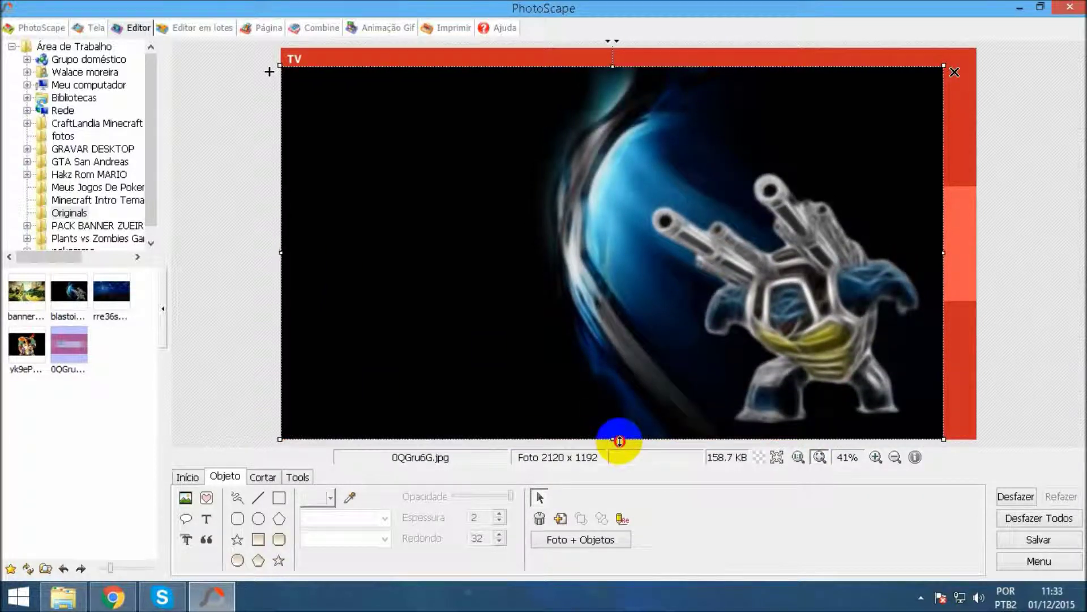
double_click(617, 69)
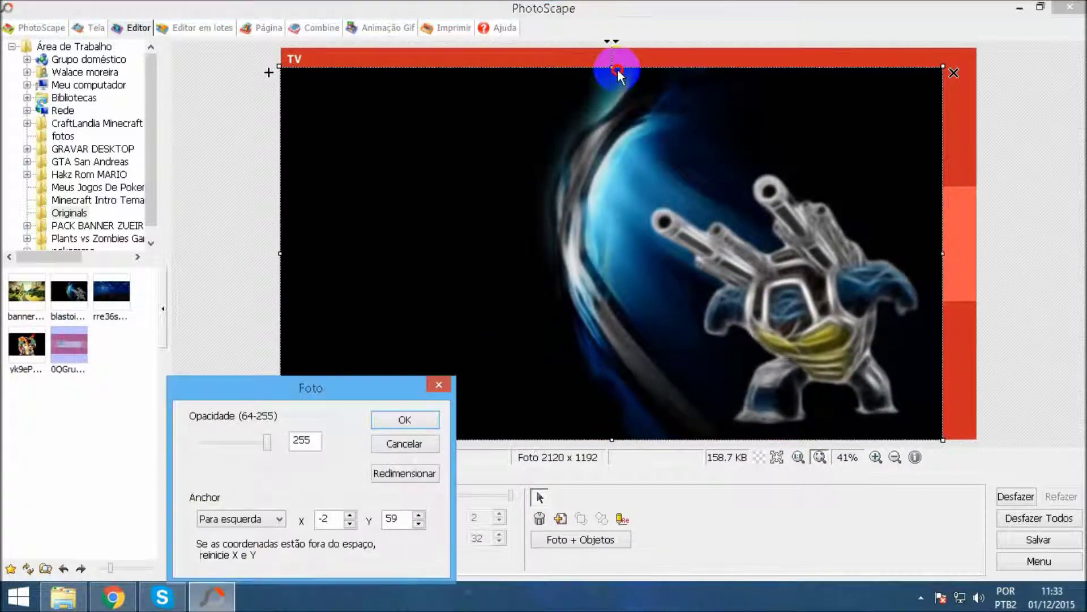
click(417, 422)
drag(612, 67, 613, 46)
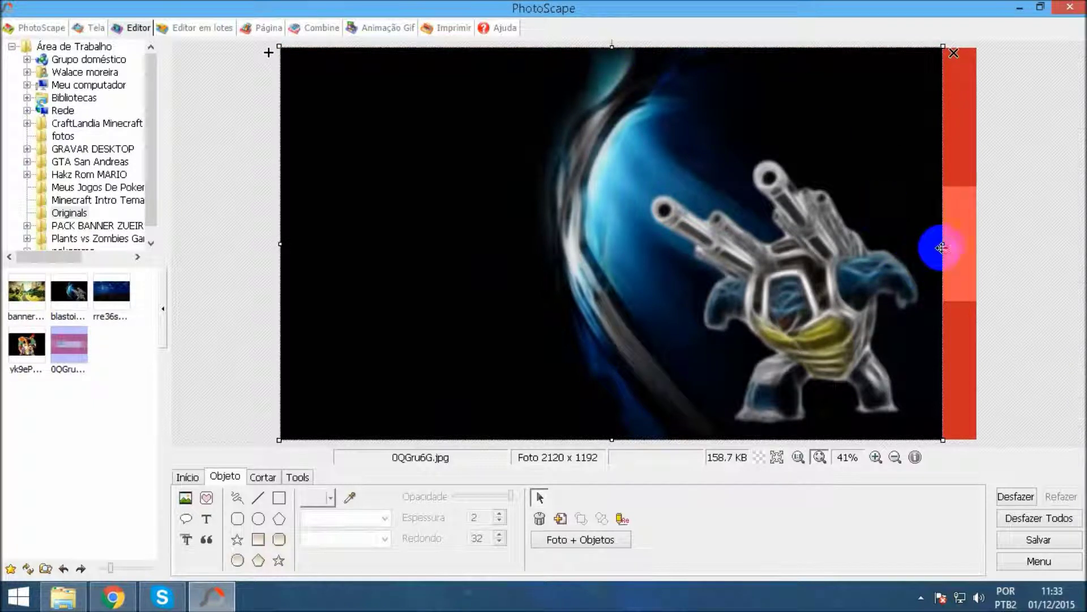
drag(944, 242, 978, 245)
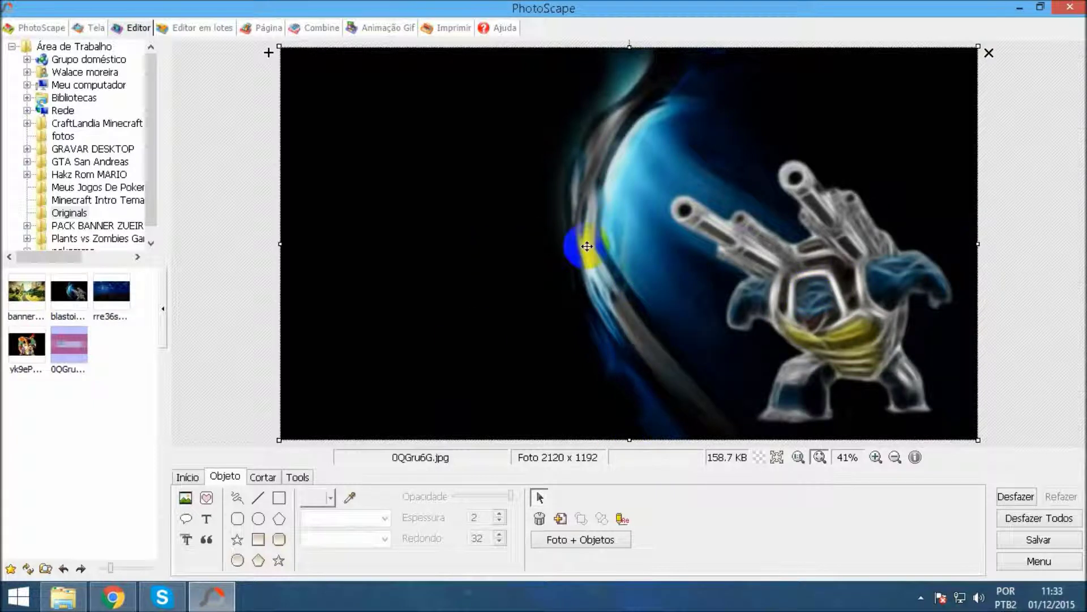
click(41, 352)
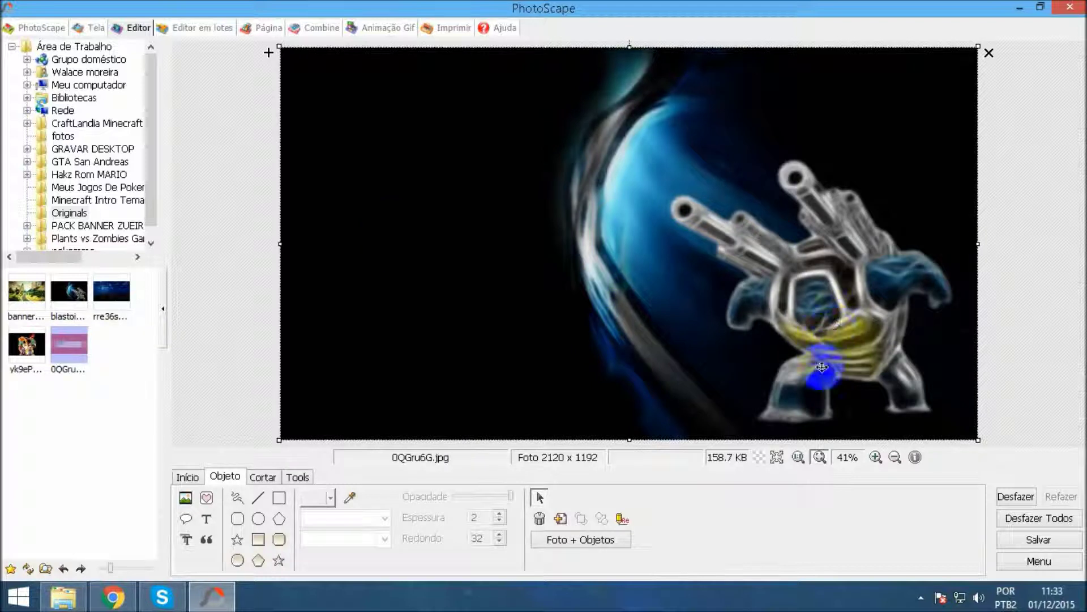
Lower the opacity of the inserted Blastoise photo to 64
double_click(756, 299)
drag(272, 453, 49, 437)
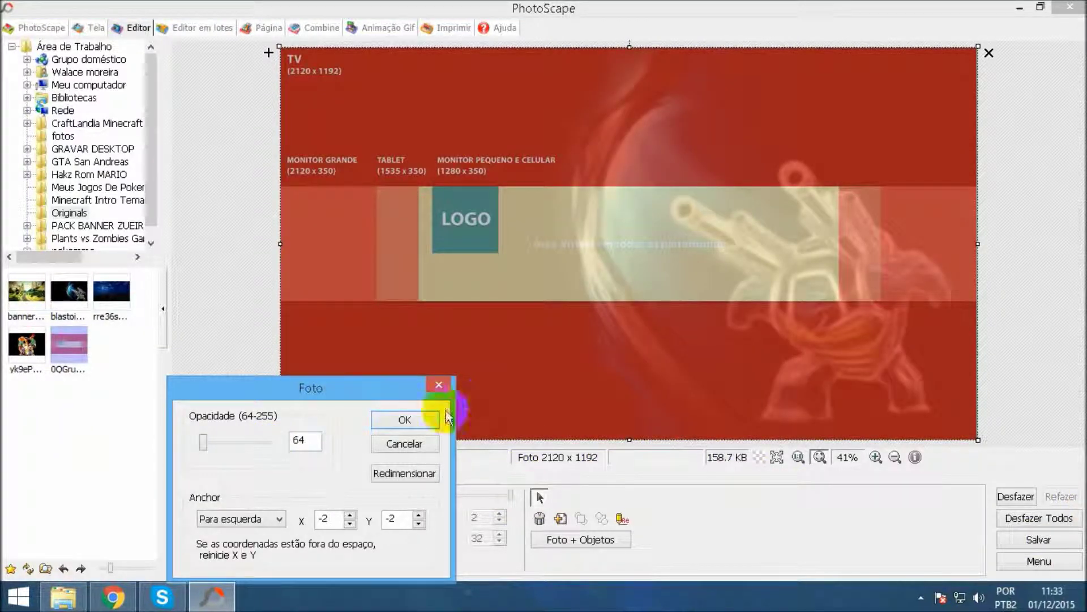
click(421, 422)
click(112, 602)
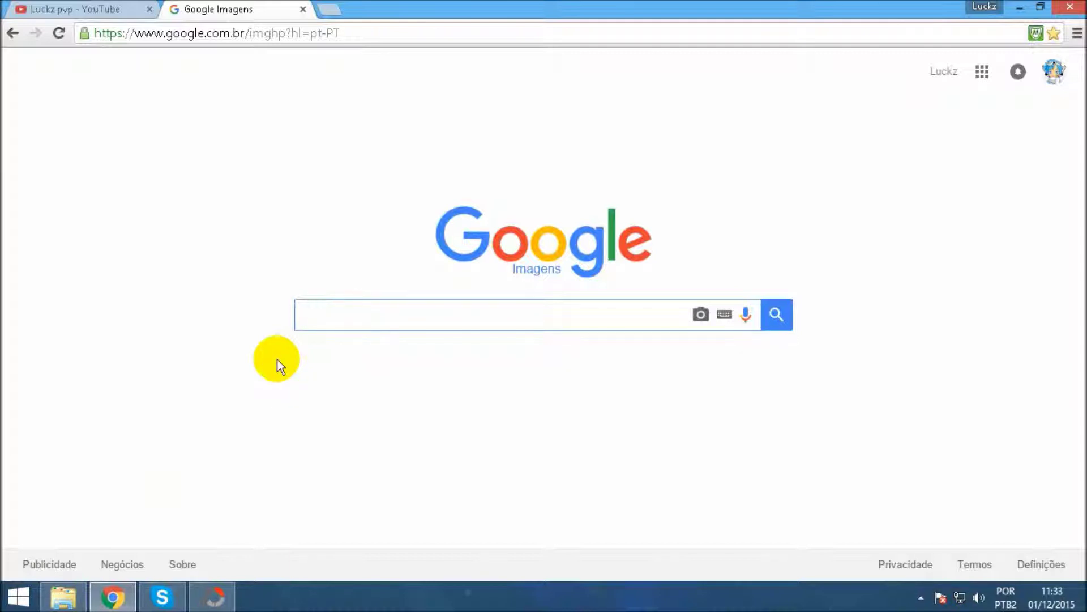
double_click(320, 7)
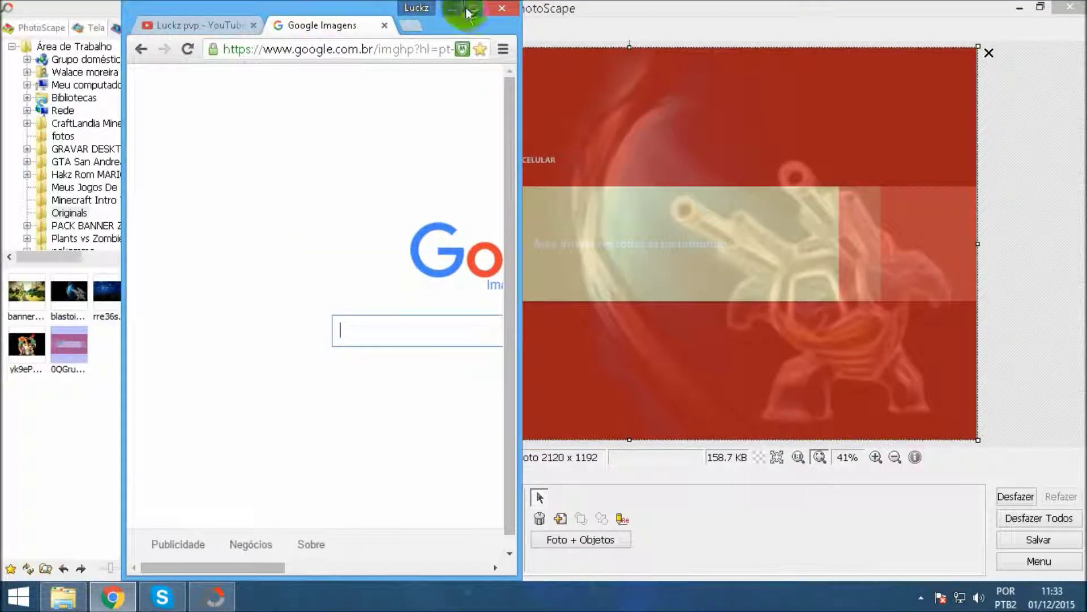
click(466, 9)
click(332, 13)
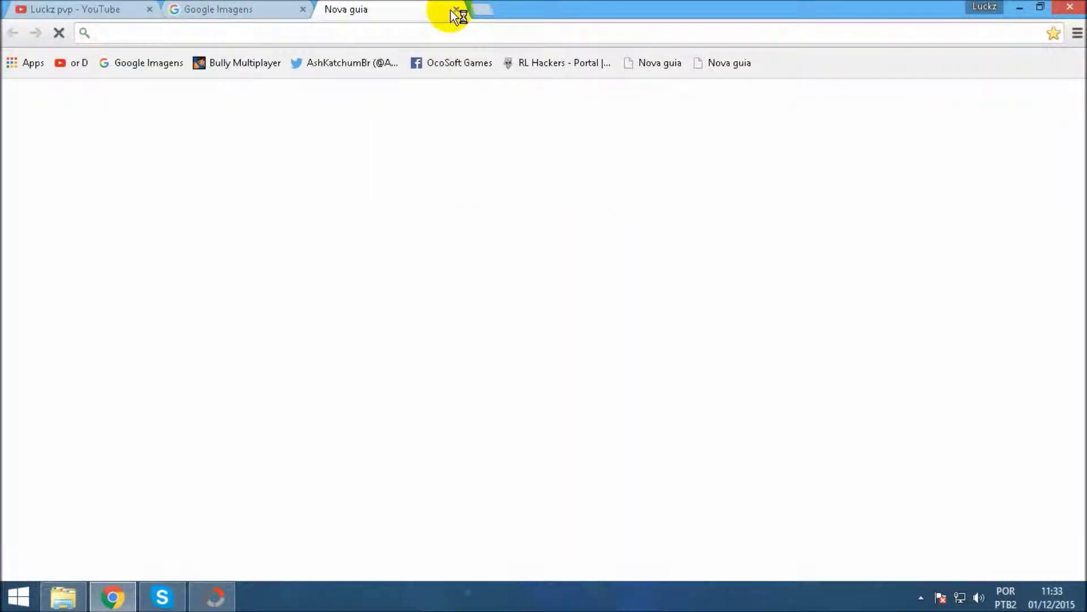
click(441, 9)
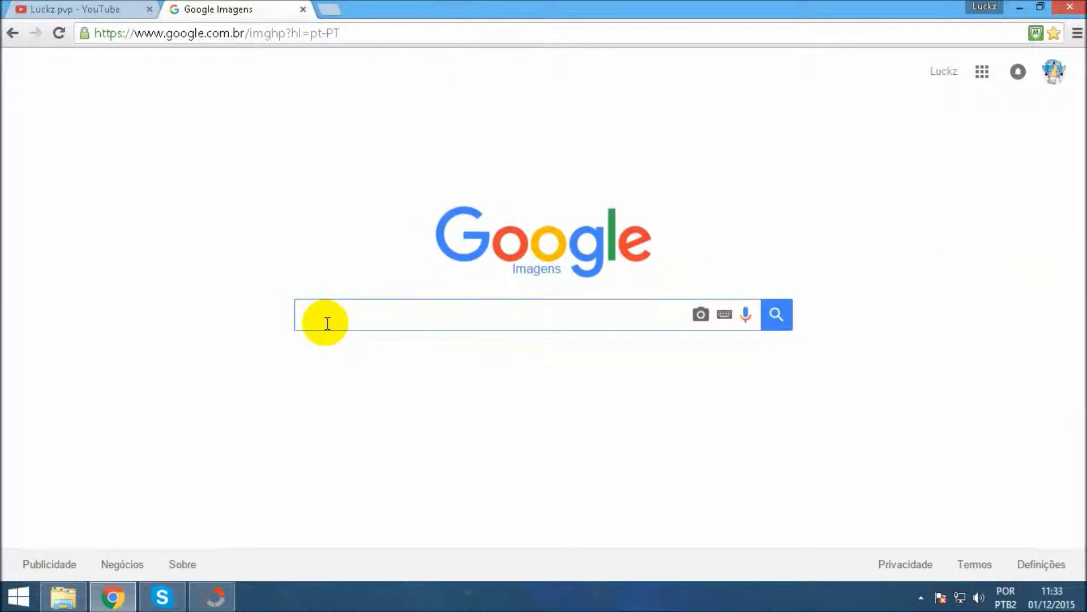
click(1020, 7)
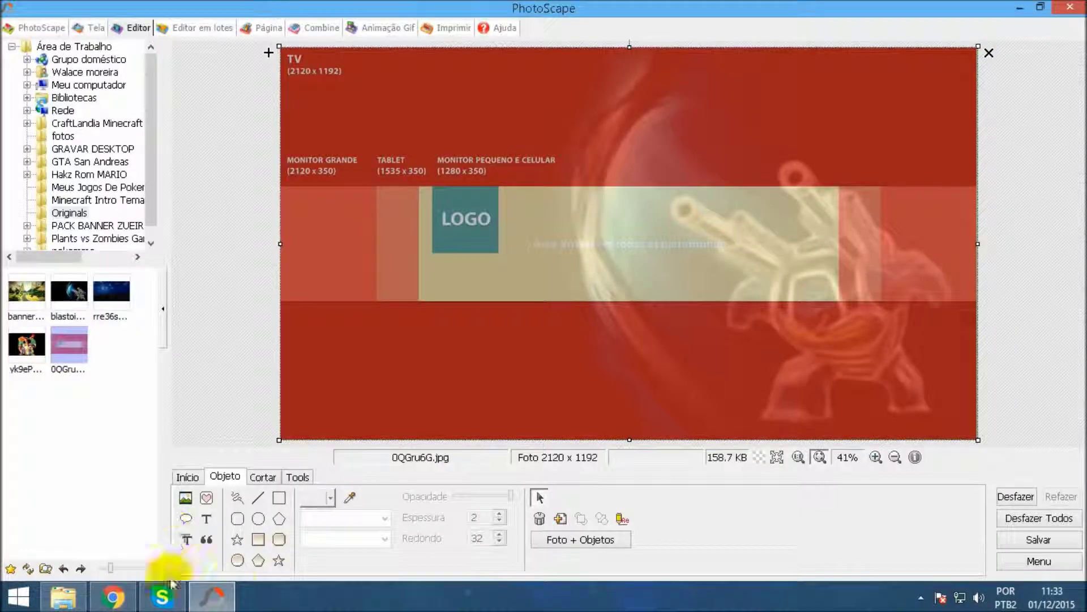
click(112, 596)
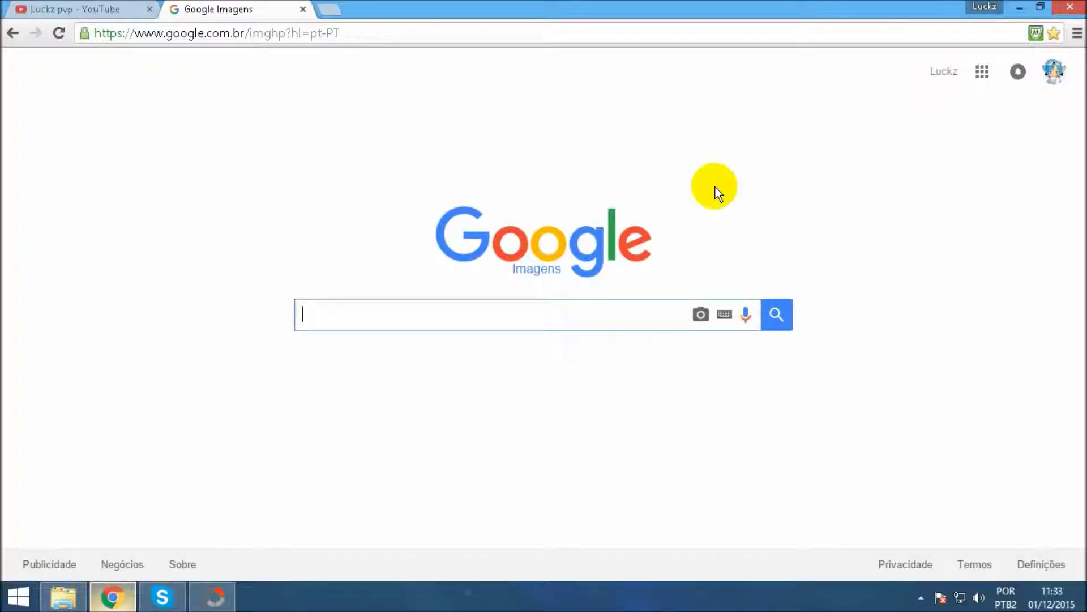
click(1025, 7)
click(64, 596)
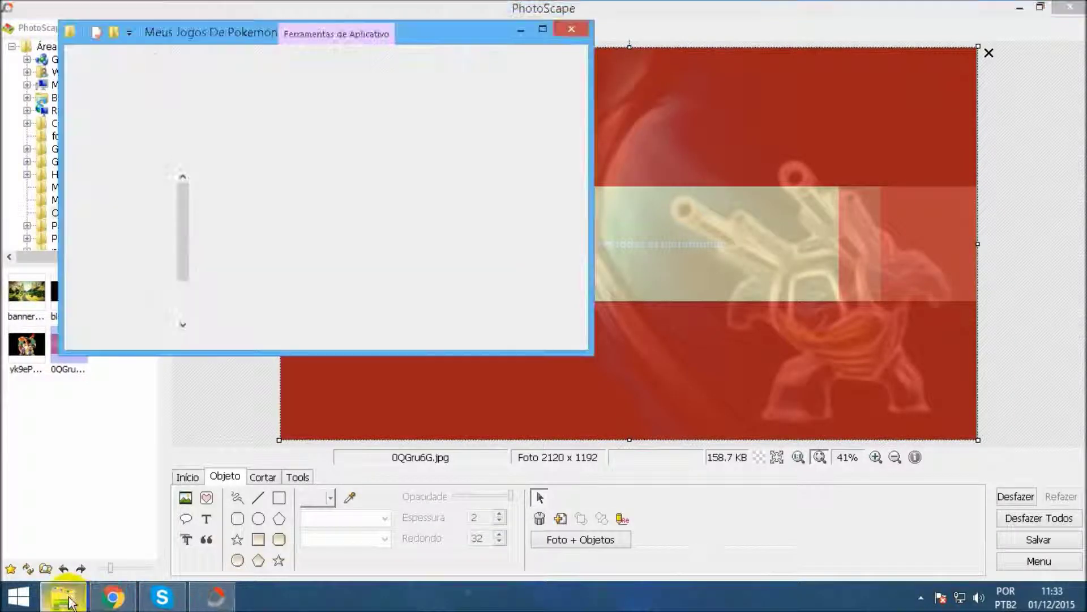
click(519, 28)
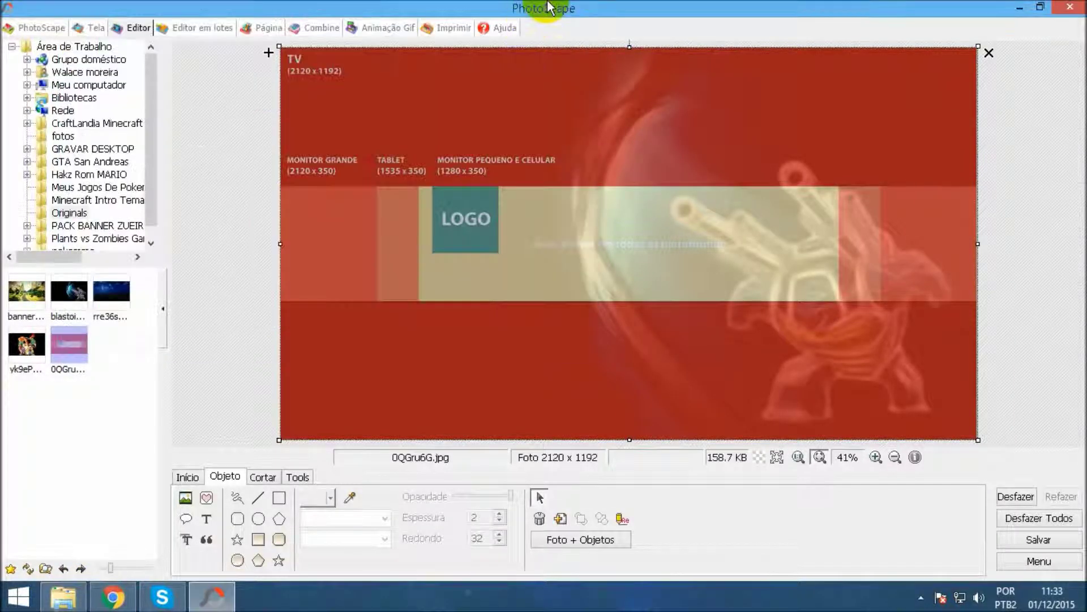
Start inserting another photo object on the banner and browse to the Área de Trabalho folder
click(185, 497)
click(233, 471)
click(187, 498)
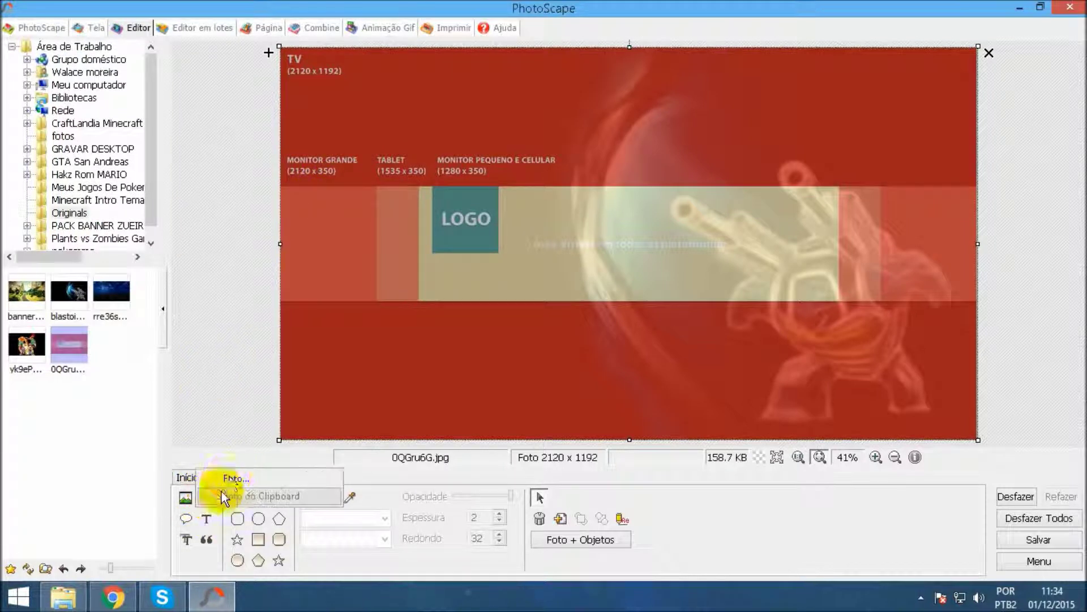
click(229, 479)
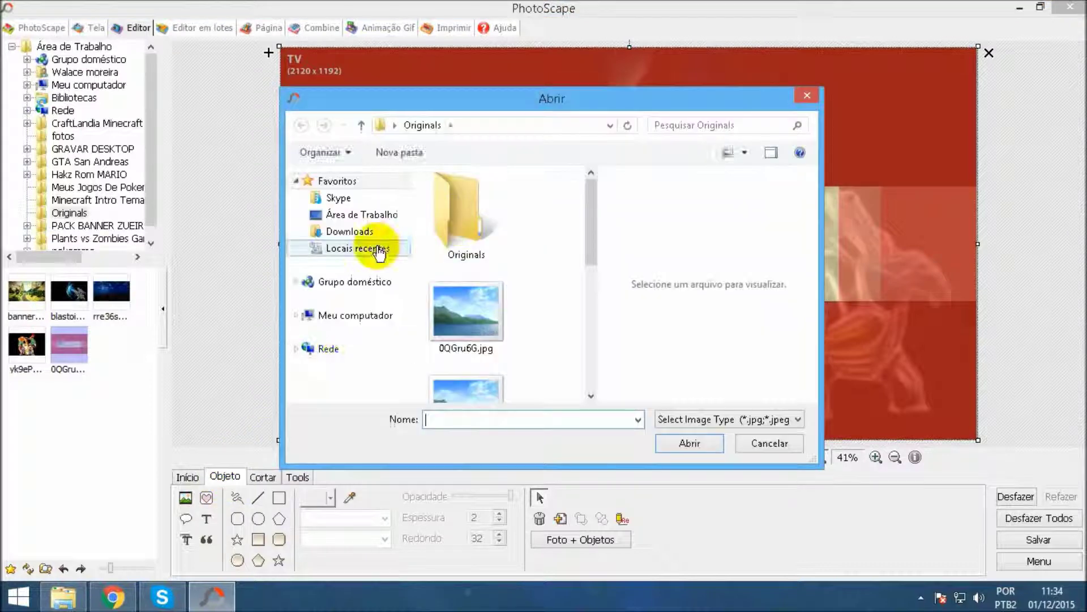
click(387, 213)
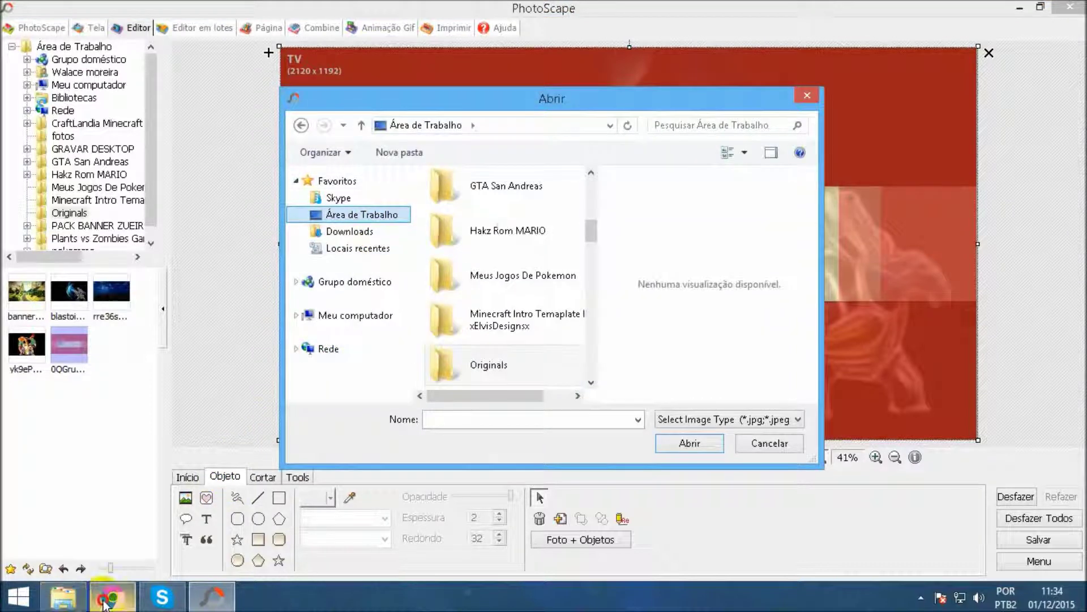
Switch to Chrome to check the downloads list for the character images, and return to PhotoScape
click(113, 597)
click(331, 9)
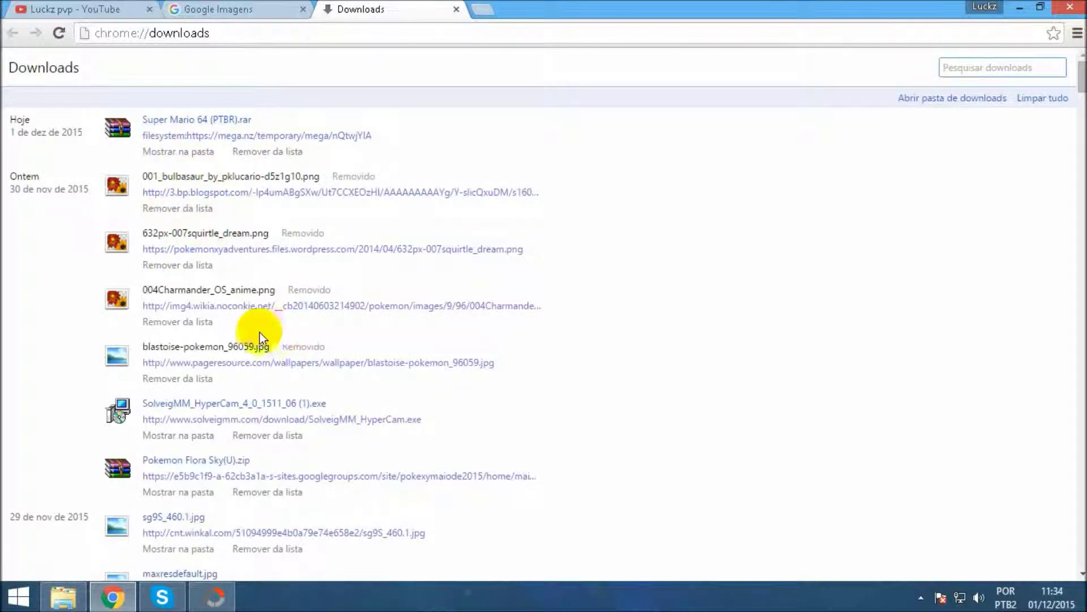
click(165, 597)
click(213, 595)
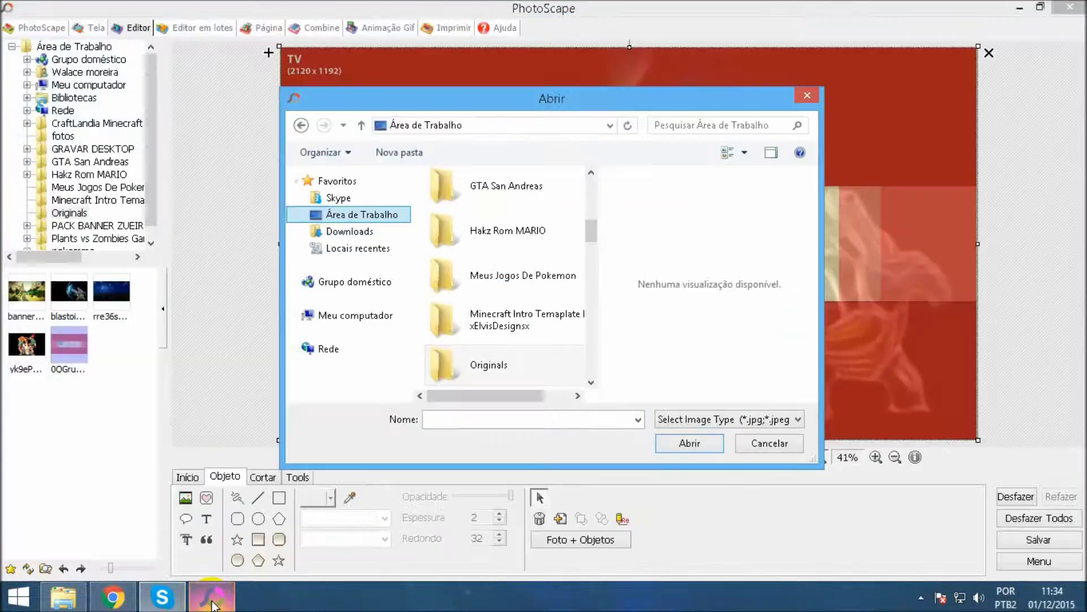
Look through the Originals folder for the image to insert
click(453, 418)
text(0)
key(BackSpace)
text(o)
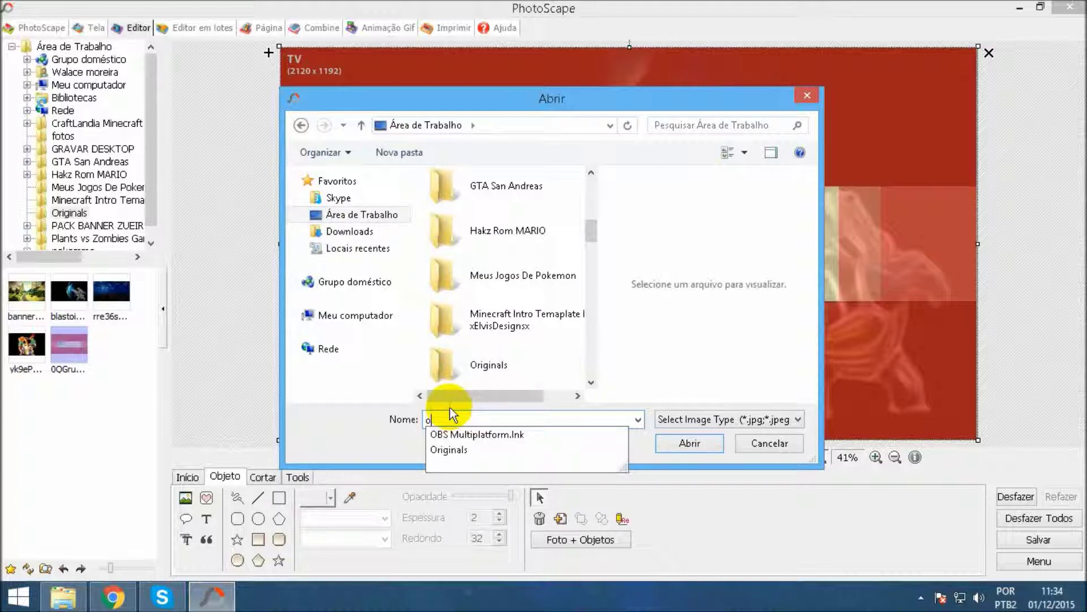
click(486, 384)
double_click(494, 379)
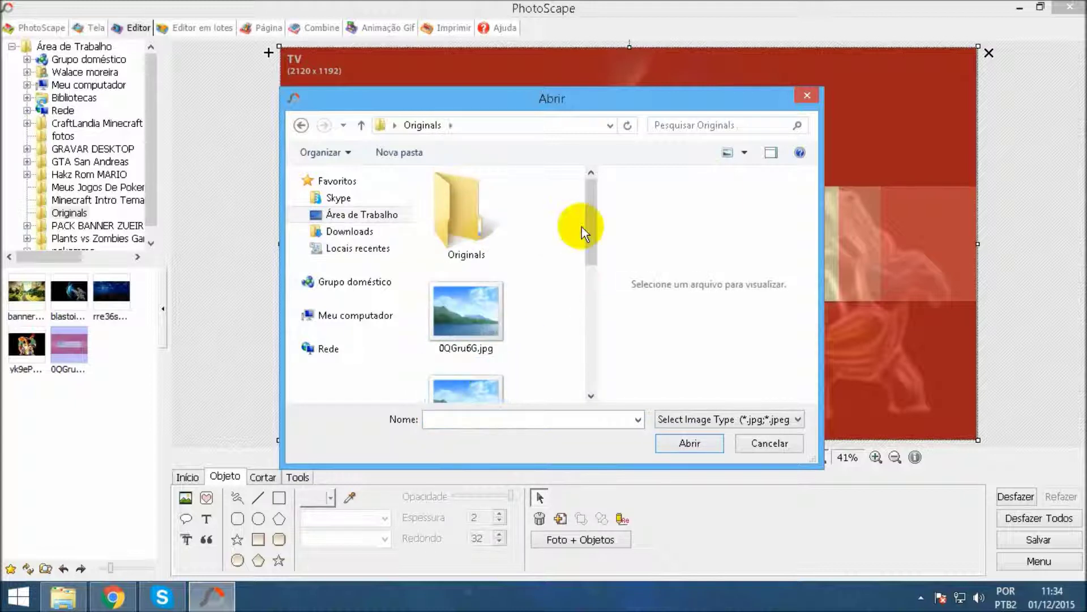
drag(593, 224, 602, 360)
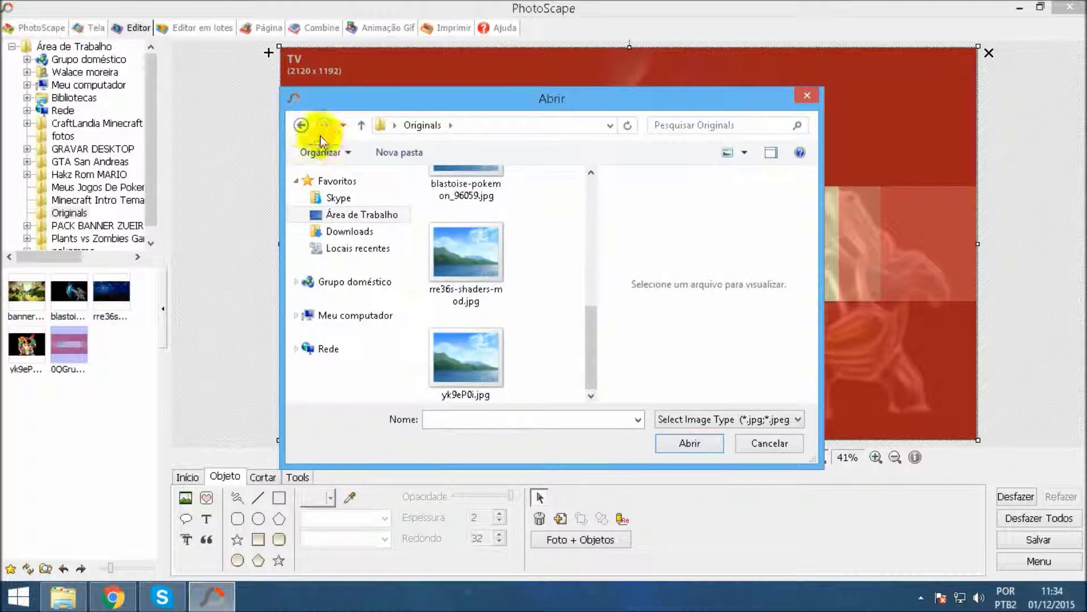
Browse Área de Trabalho and Downloads for the character images, and open the fotos folder
click(301, 127)
drag(592, 238, 599, 279)
drag(592, 283, 525, 317)
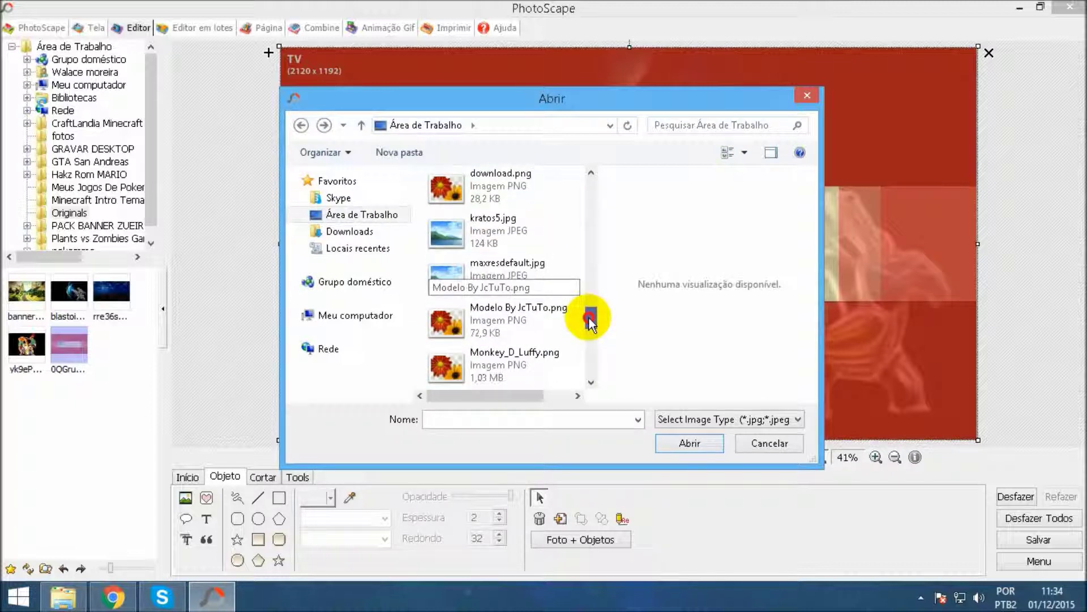
click(350, 232)
click(447, 418)
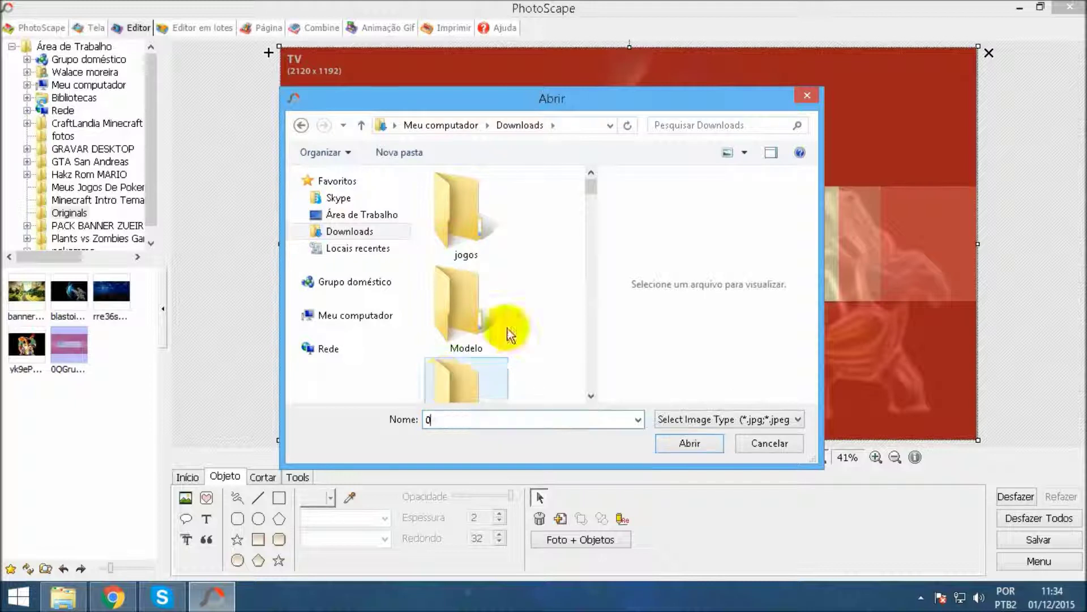
click(368, 215)
drag(591, 188, 596, 312)
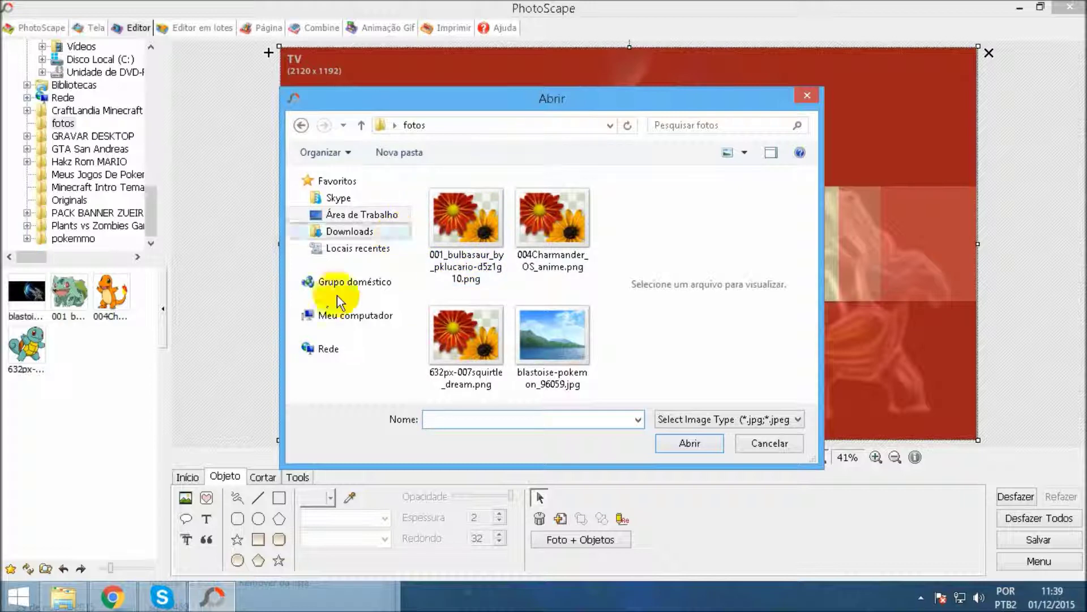
Switch to Chrome and search Google Images for "blastoise"
click(111, 602)
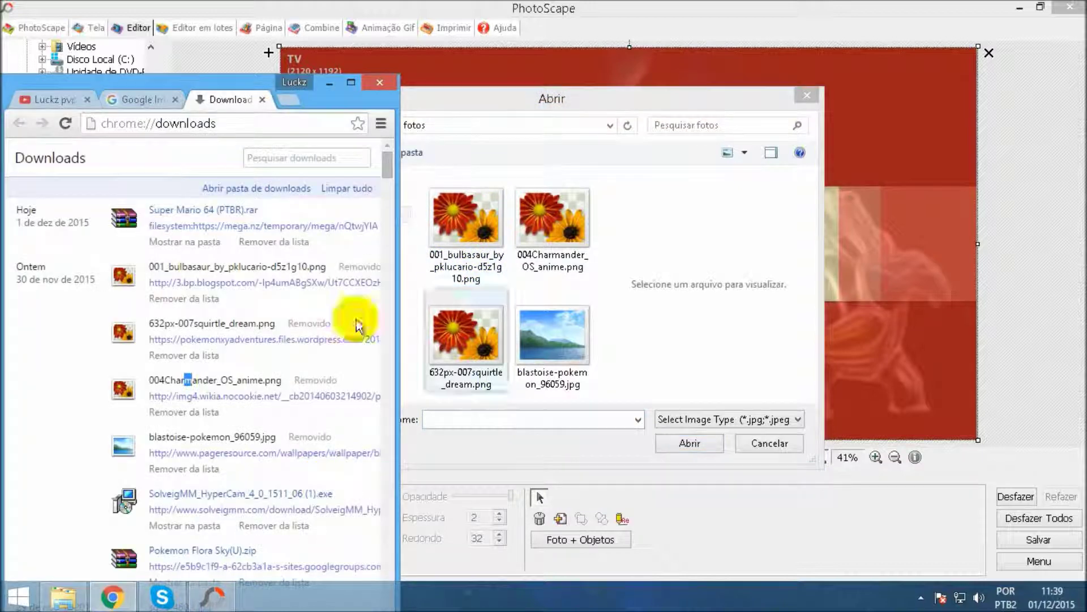
double_click(321, 104)
click(218, 9)
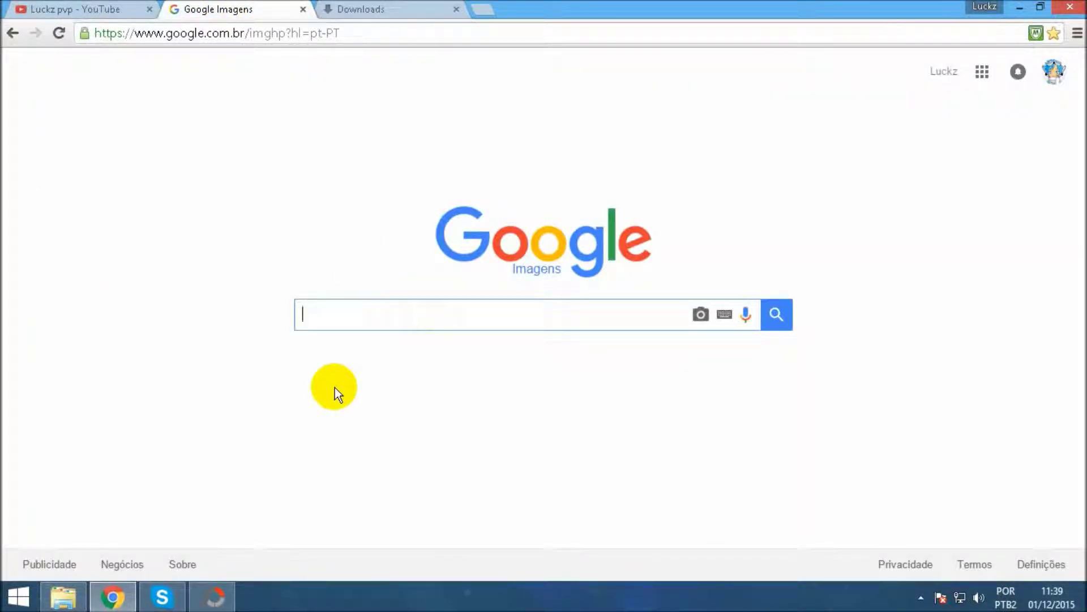
text(blasyt)
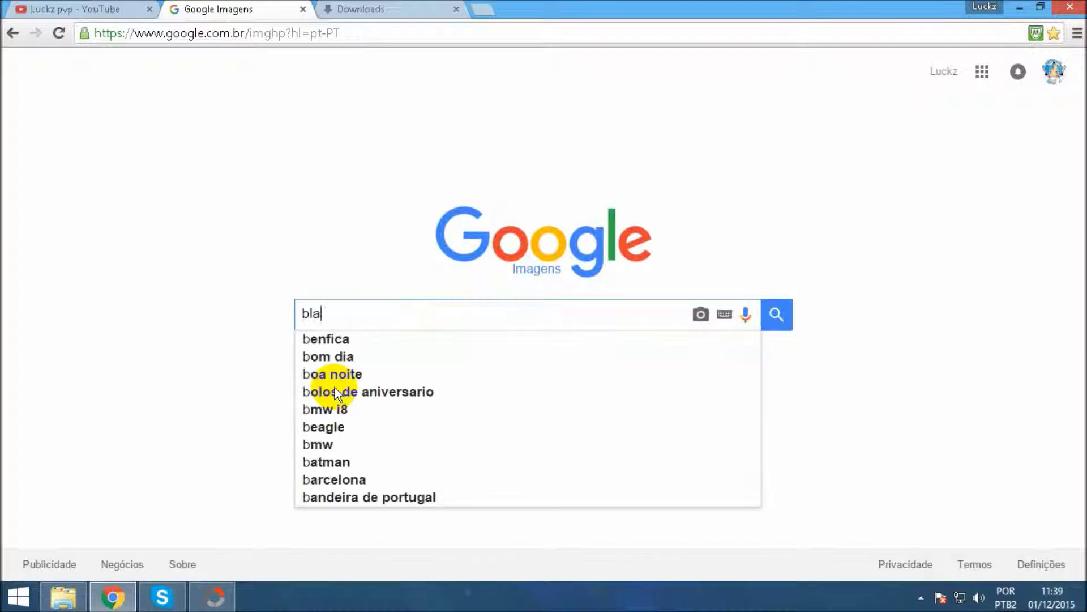
key(BackSpace)
key(BackSpace)
text(toi)
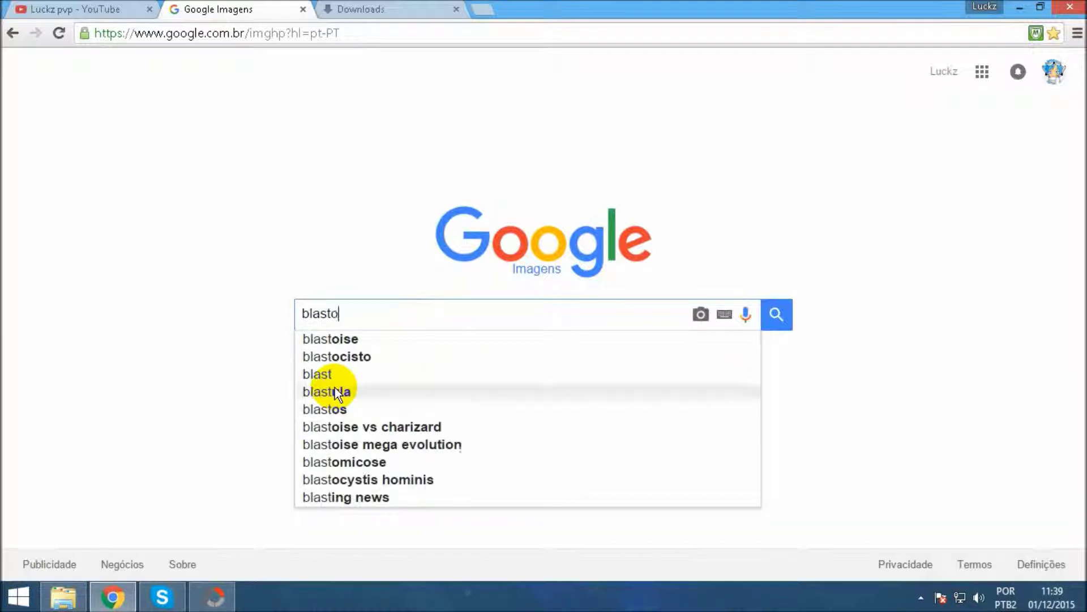
text(se)
key(Return)
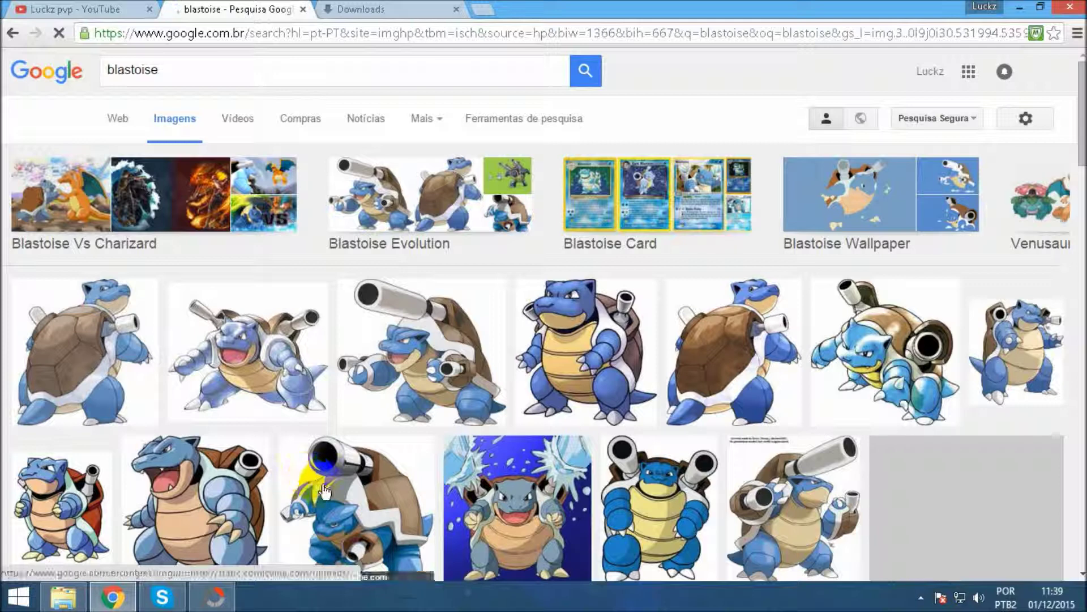
Preview the Blastoise picture from comicvine.com in the image results and open its source page
click(335, 518)
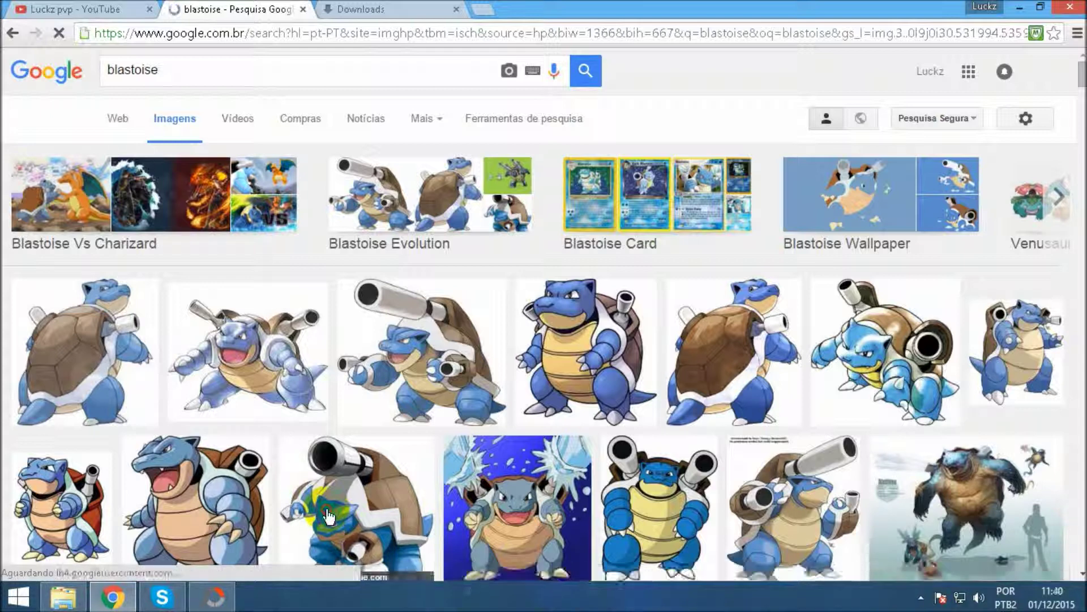
scroll(323, 498, down, 2)
scroll(330, 488, up, 4)
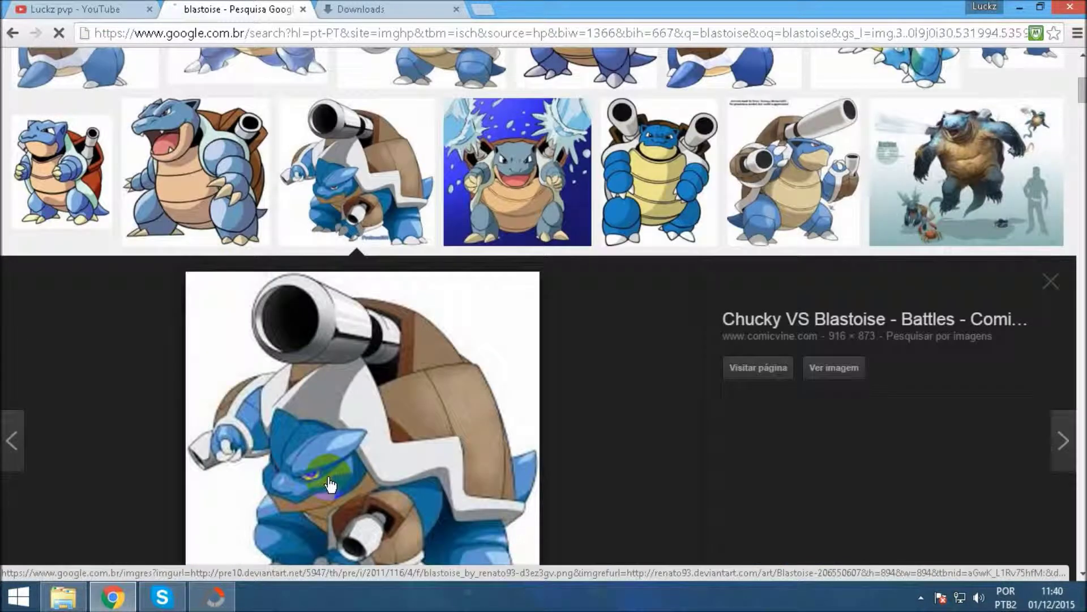
click(330, 484)
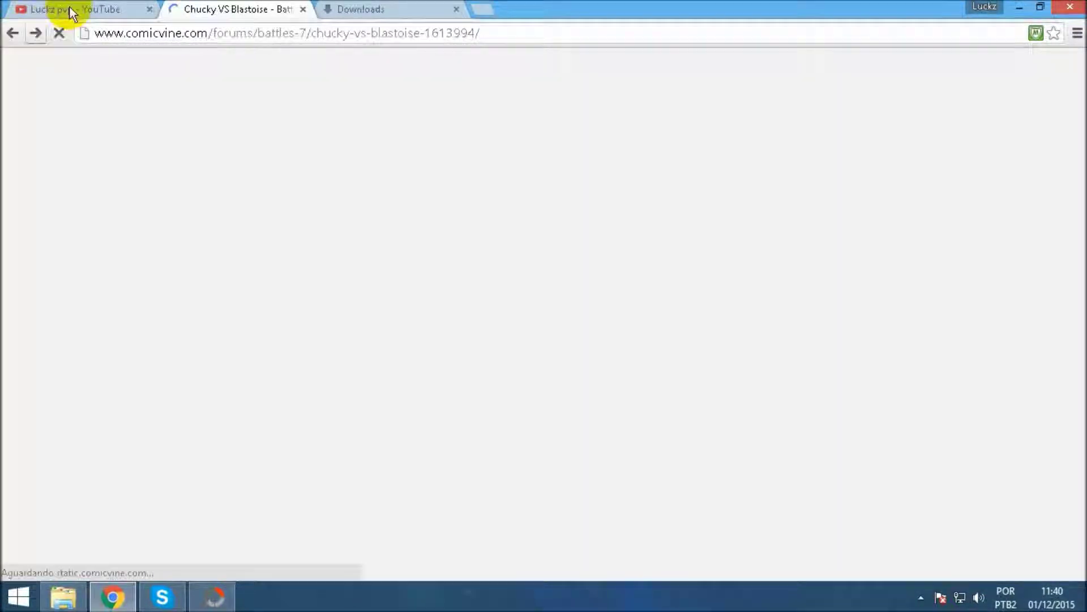
View the finished banner on the YouTube channel page, close the comicvine page, and switch back to PhotoScape
click(70, 7)
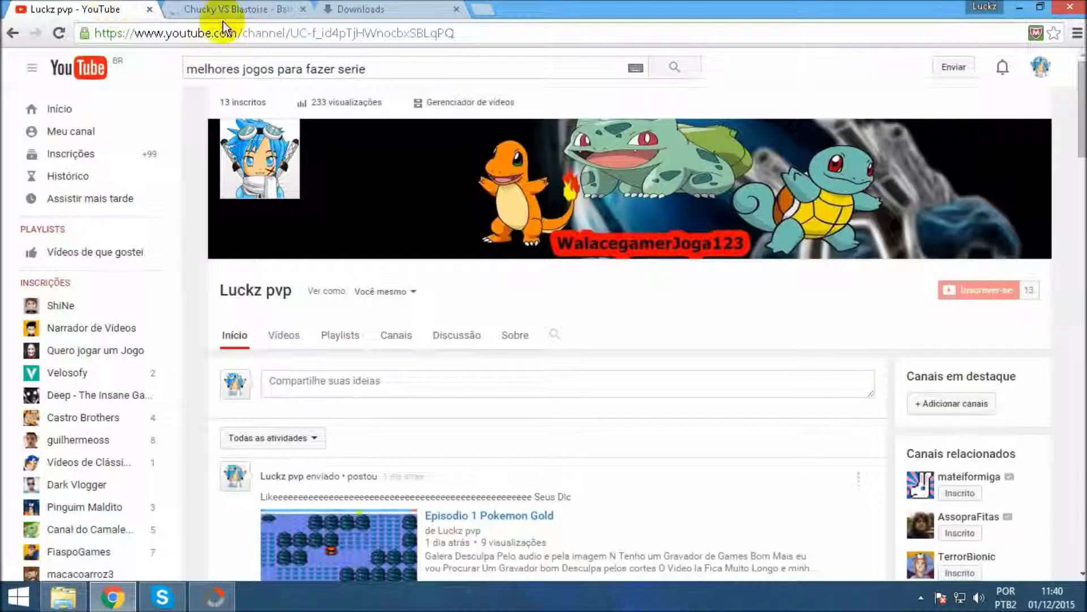
click(281, 11)
click(328, 10)
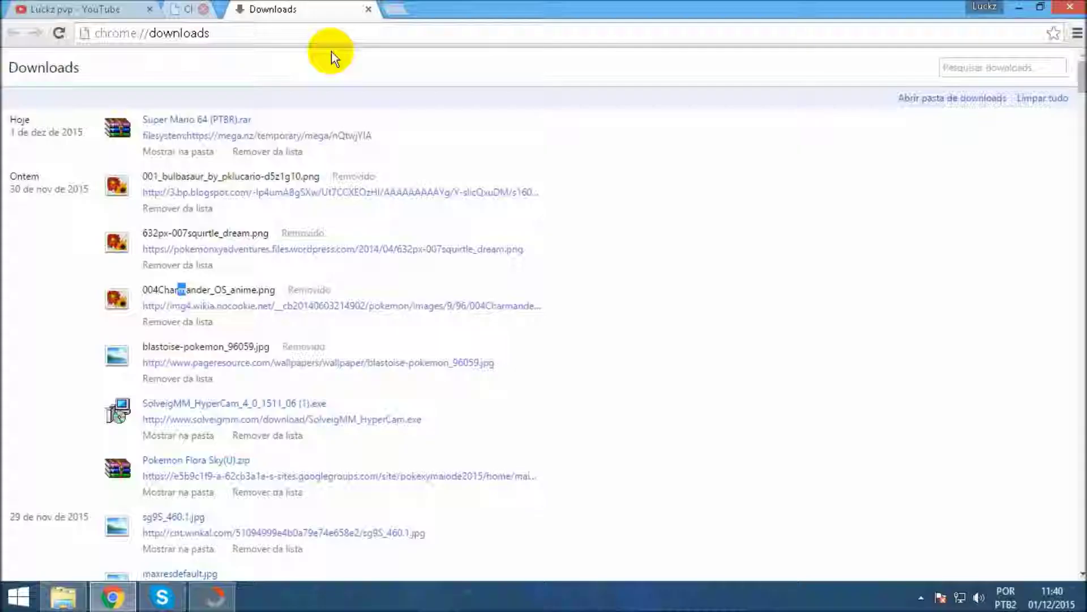
click(213, 596)
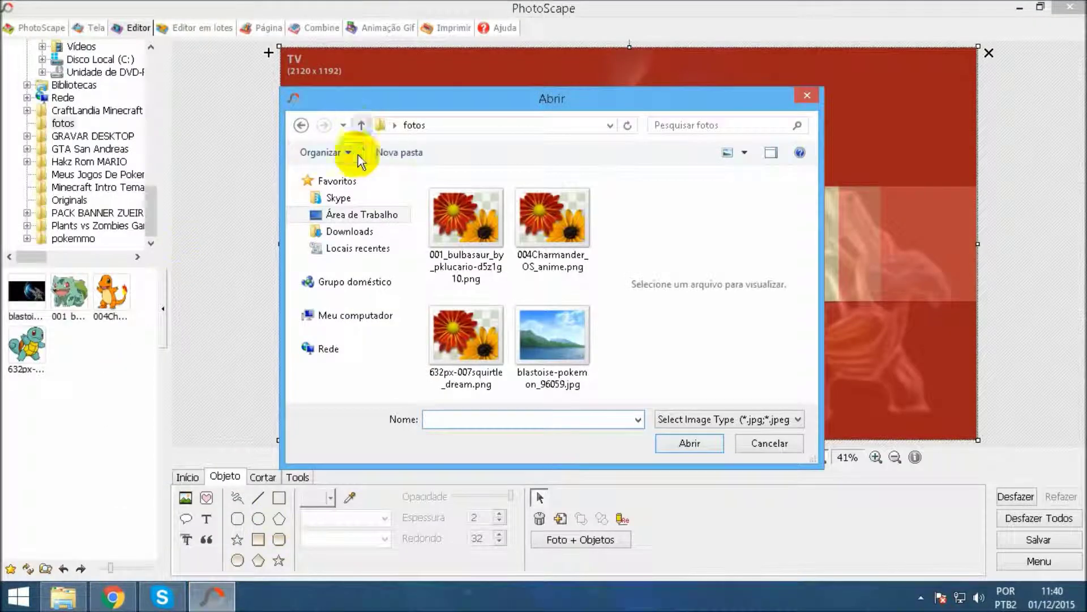
Move the Abrir dialog aside to view the banner template, and maximize the dialog on the fotos folder
drag(636, 107, 1039, 138)
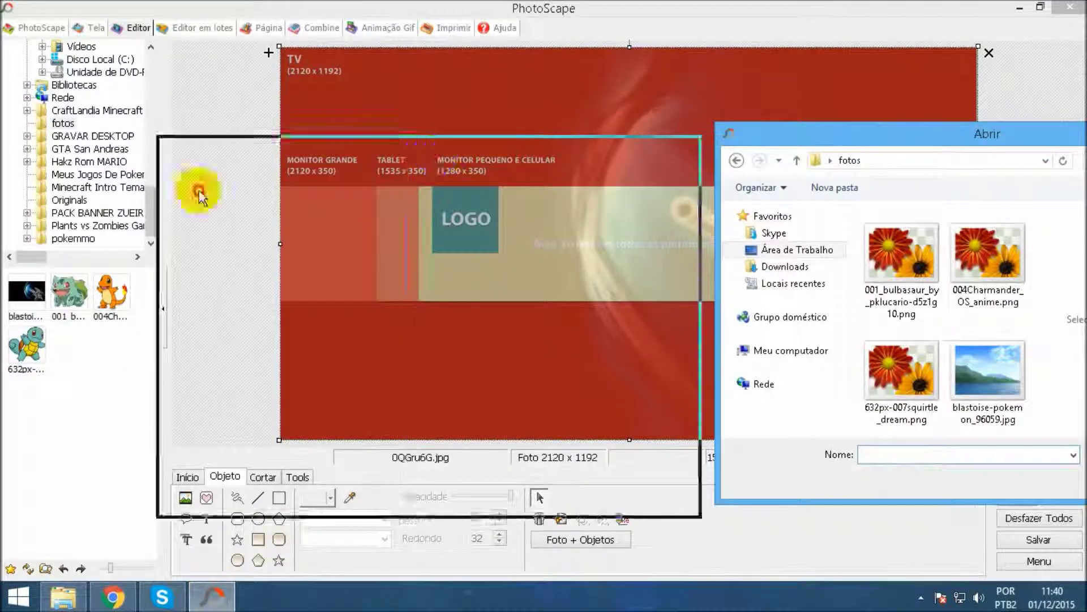
drag(201, 195, 76, 194)
drag(348, 193, 171, 194)
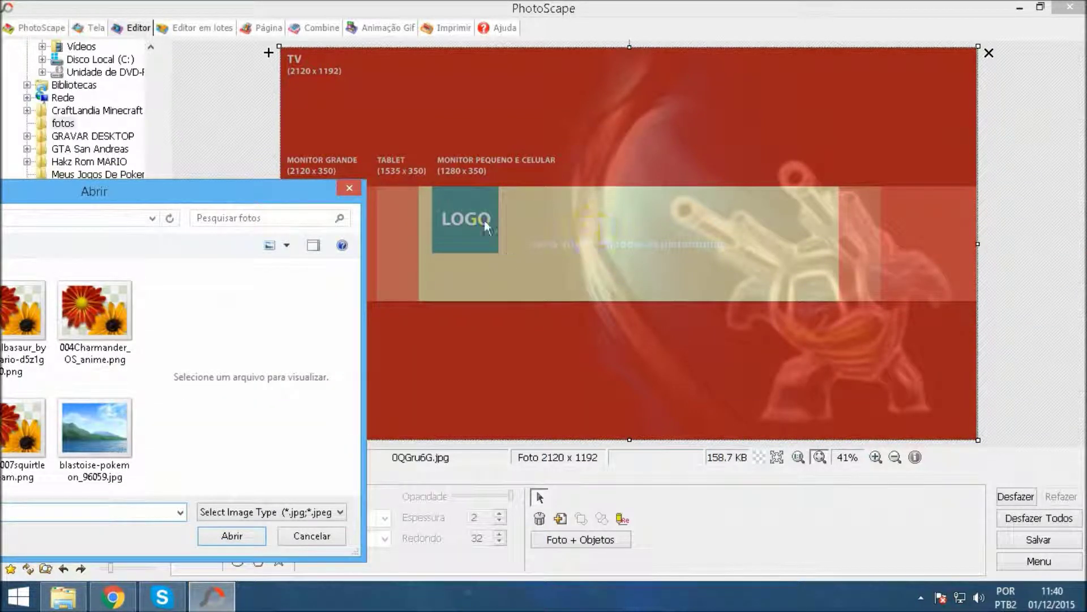
drag(191, 206, 460, 196)
drag(532, 184, 263, 237)
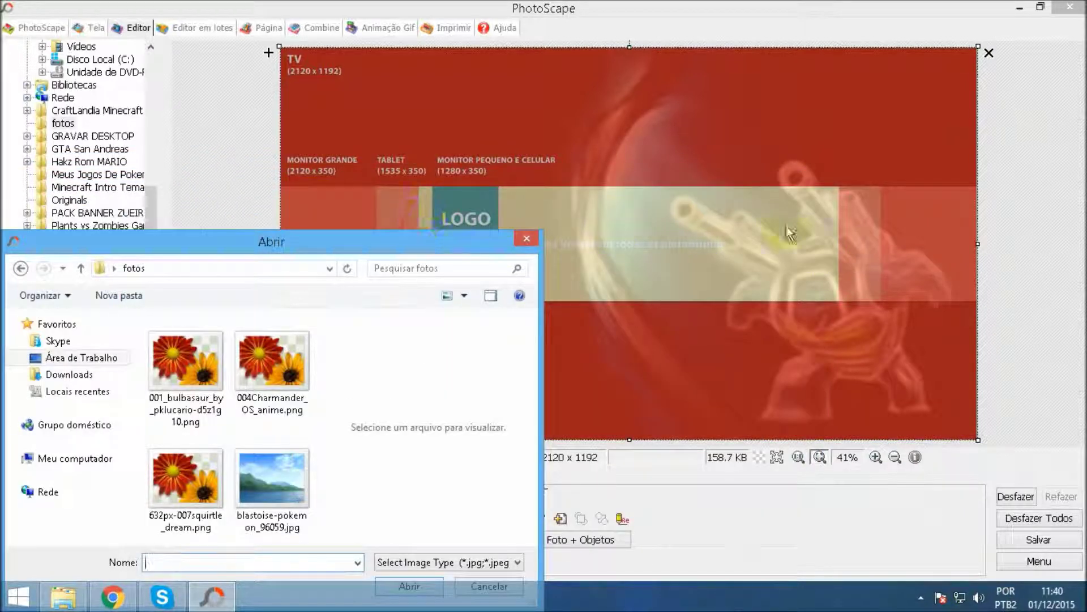
double_click(449, 241)
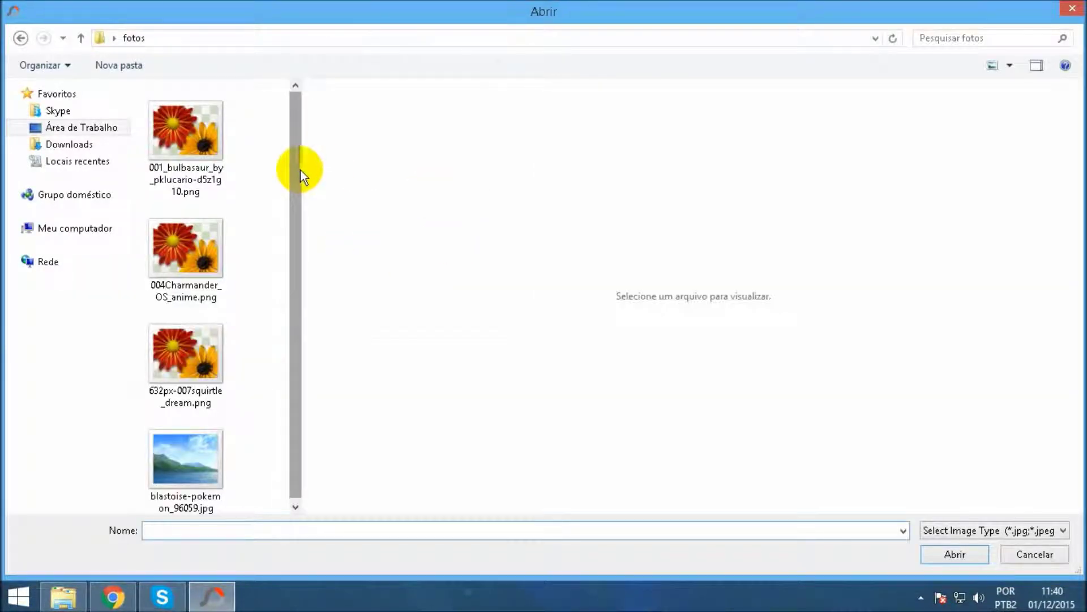
Insert 004Charmander_OS_anime.png onto the banner at opacity 255
click(206, 266)
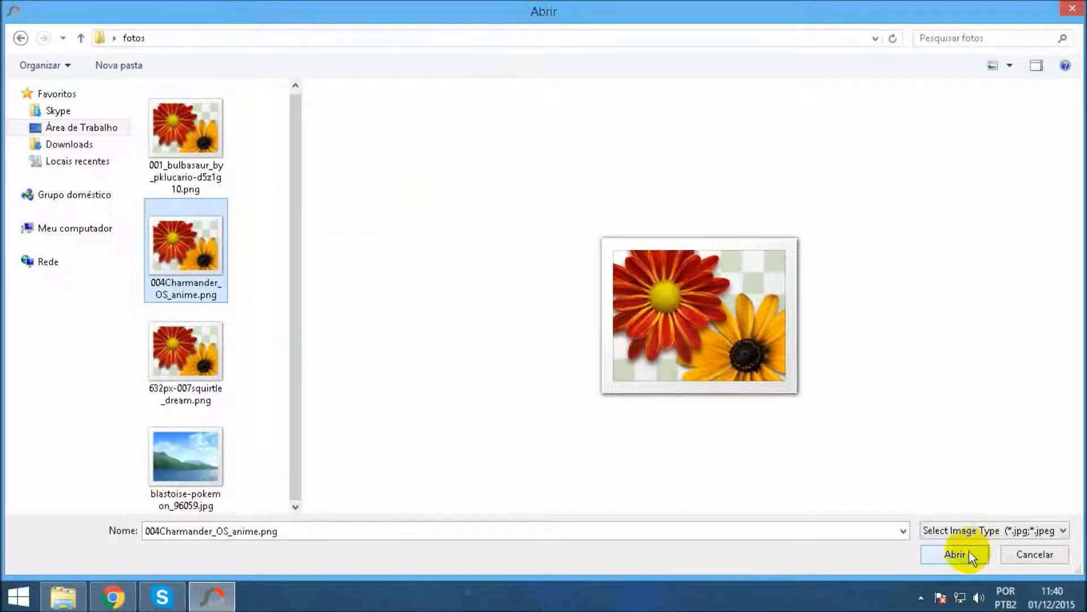
click(974, 552)
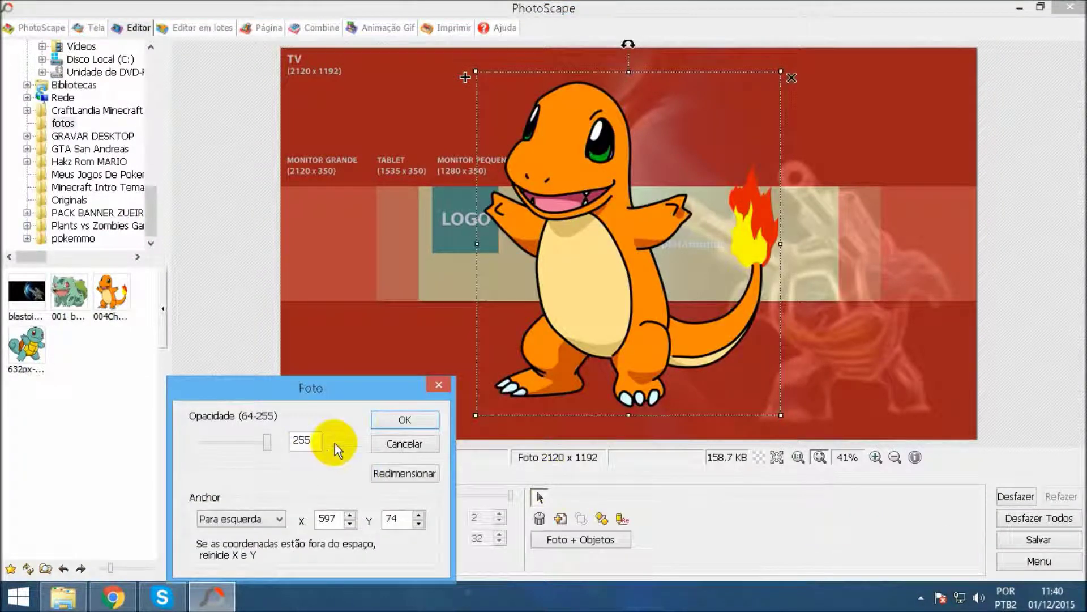
click(390, 422)
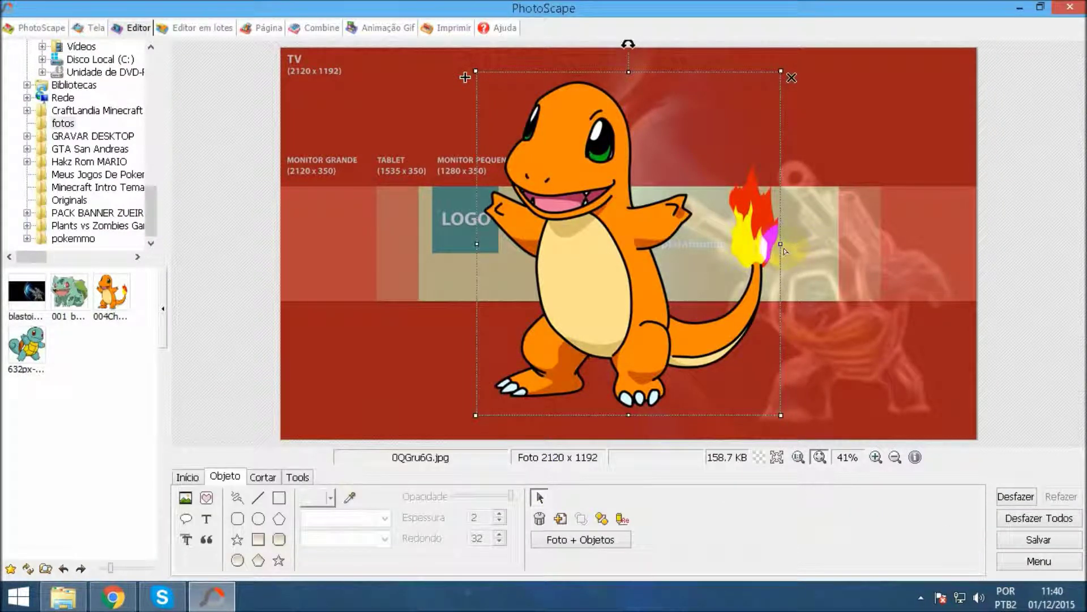
Reduce the Charmander image in height and width and place it beside the LOGO box
drag(778, 245, 835, 283)
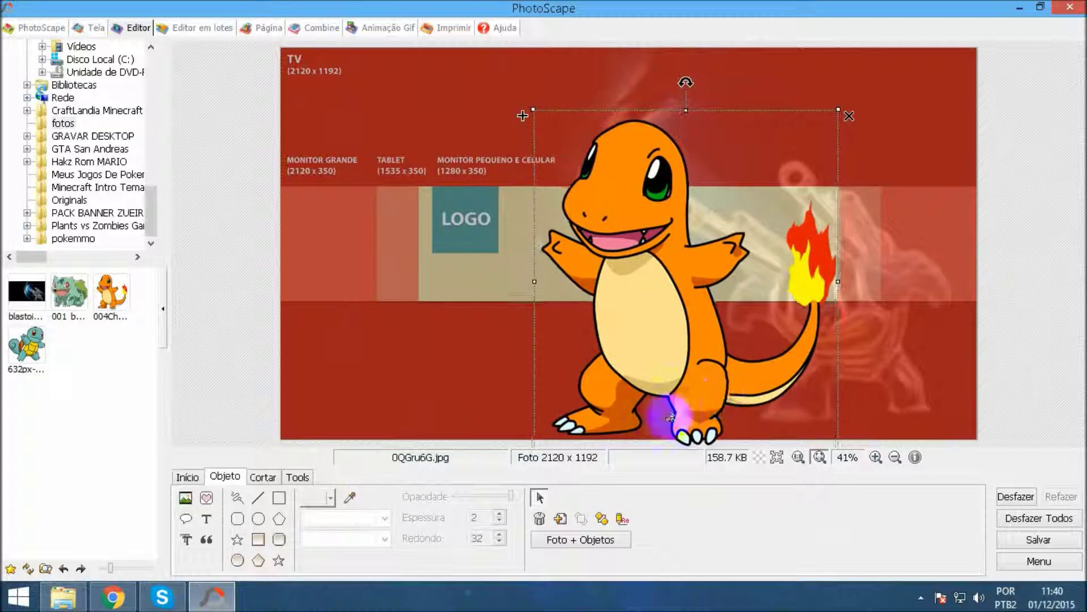
drag(680, 199, 687, 131)
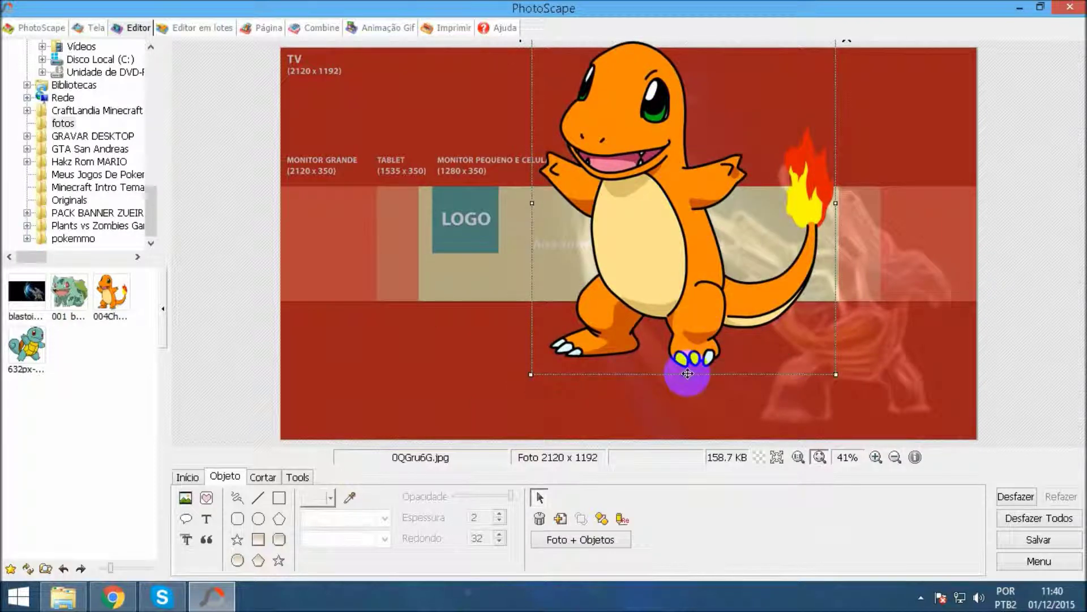
drag(685, 374, 687, 195)
drag(692, 133, 673, 269)
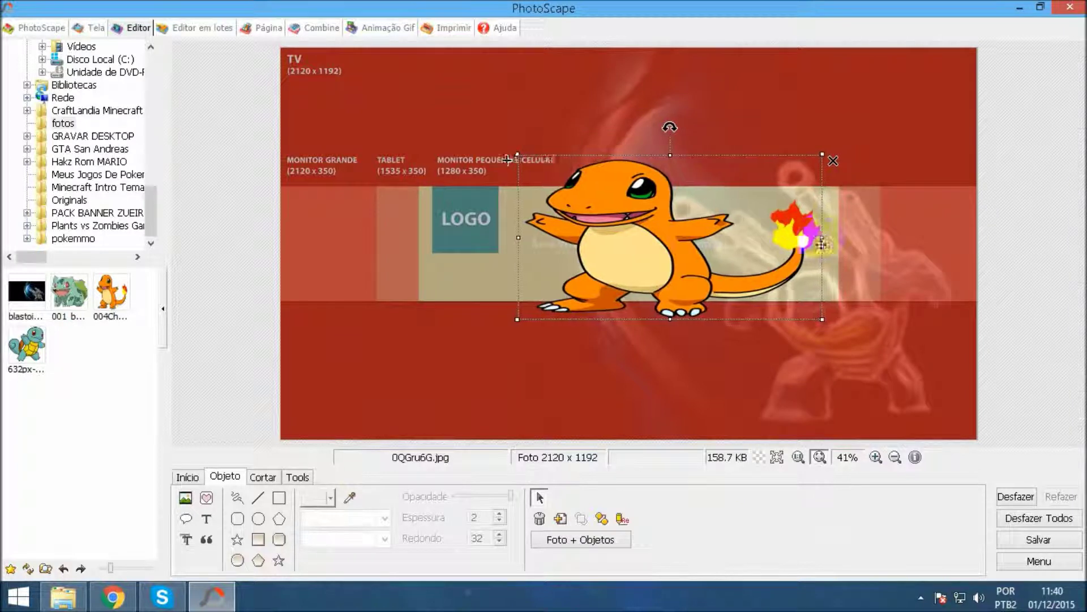
drag(823, 237, 656, 238)
Stretch the Blastoise background to the banner's lower edge and shorten Charmander to fit inside the central strip
click(578, 315)
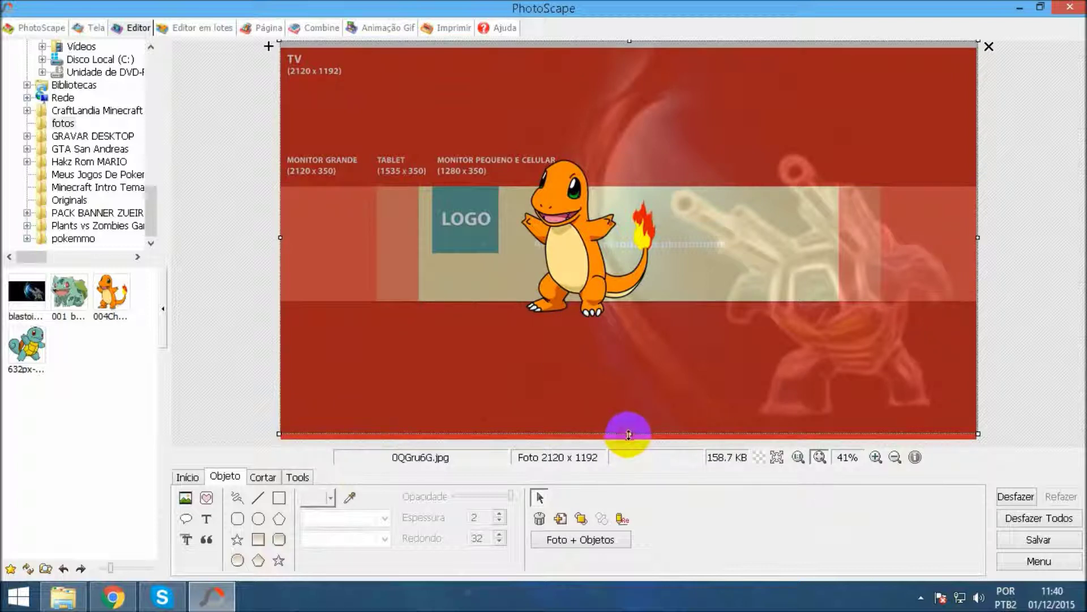
drag(629, 436, 629, 439)
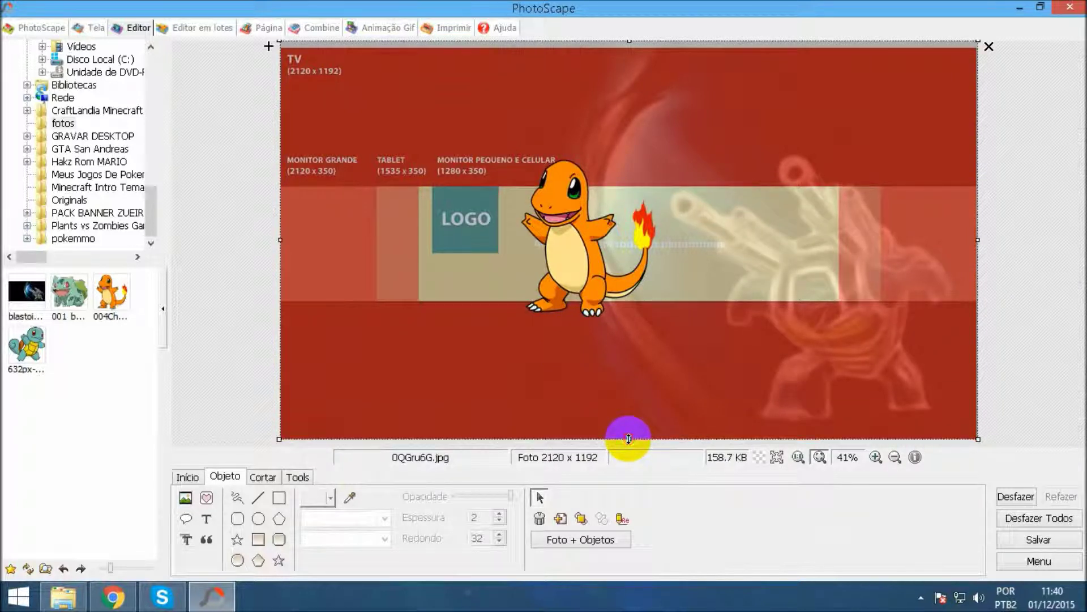
double_click(585, 297)
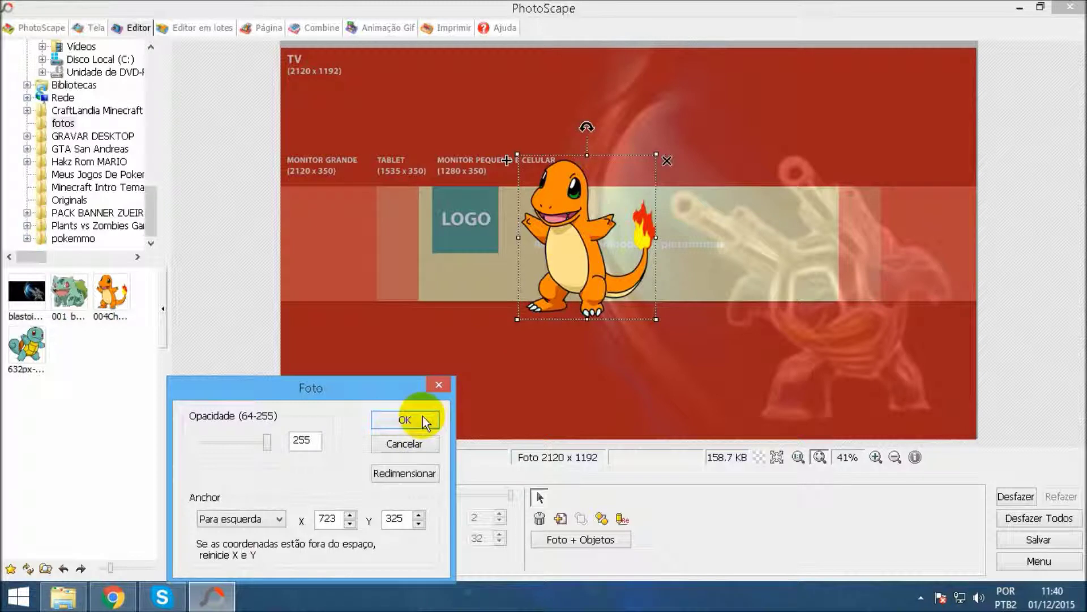
click(405, 419)
drag(586, 322, 580, 250)
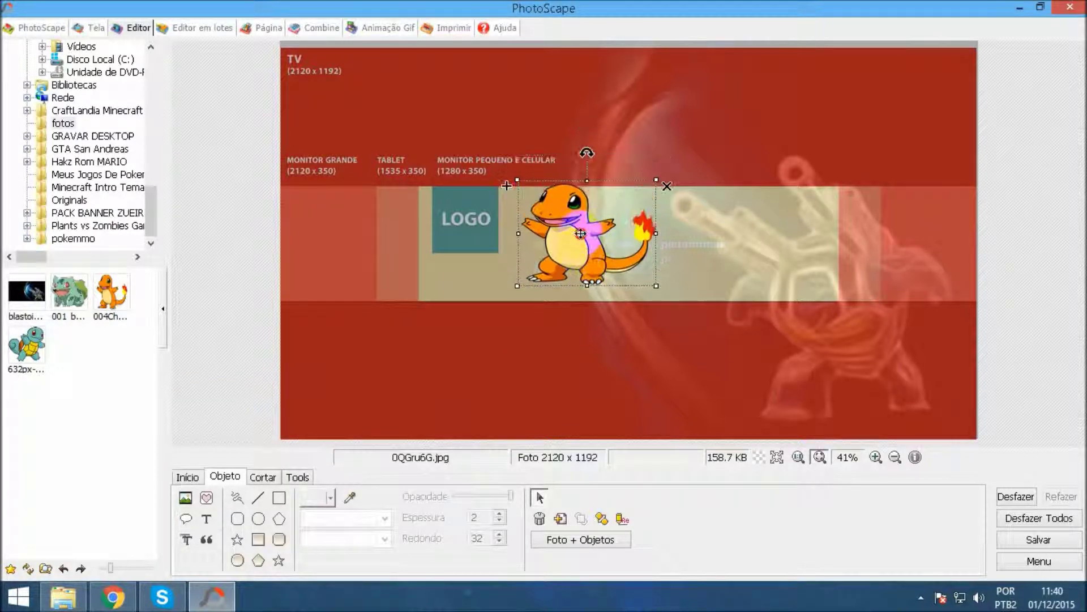
click(533, 359)
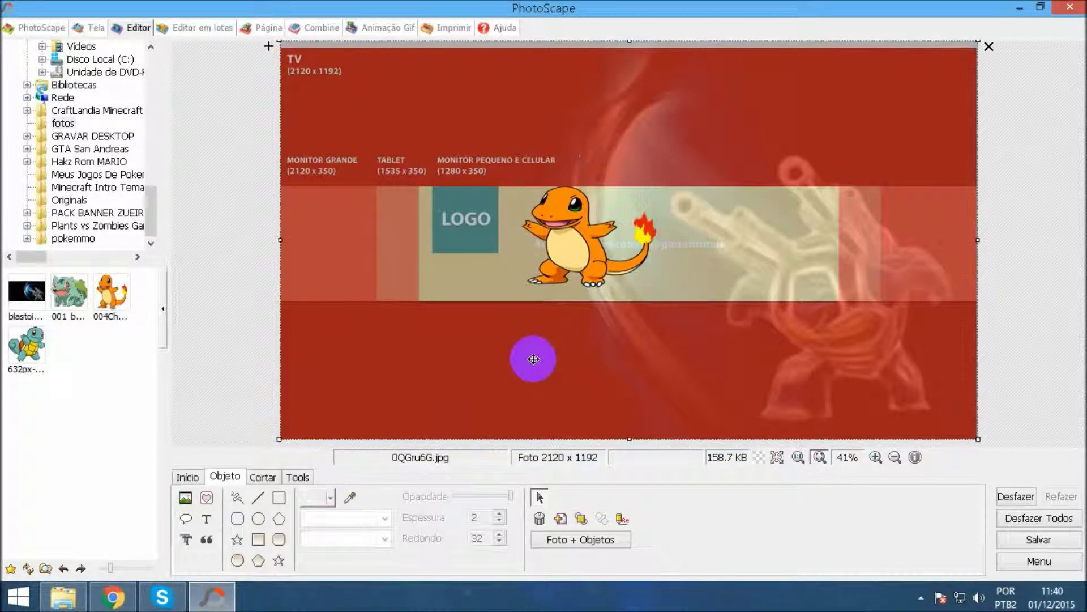
Insert 632px-007squirtle_dream.png onto the banner at opacity 255
click(185, 497)
click(203, 477)
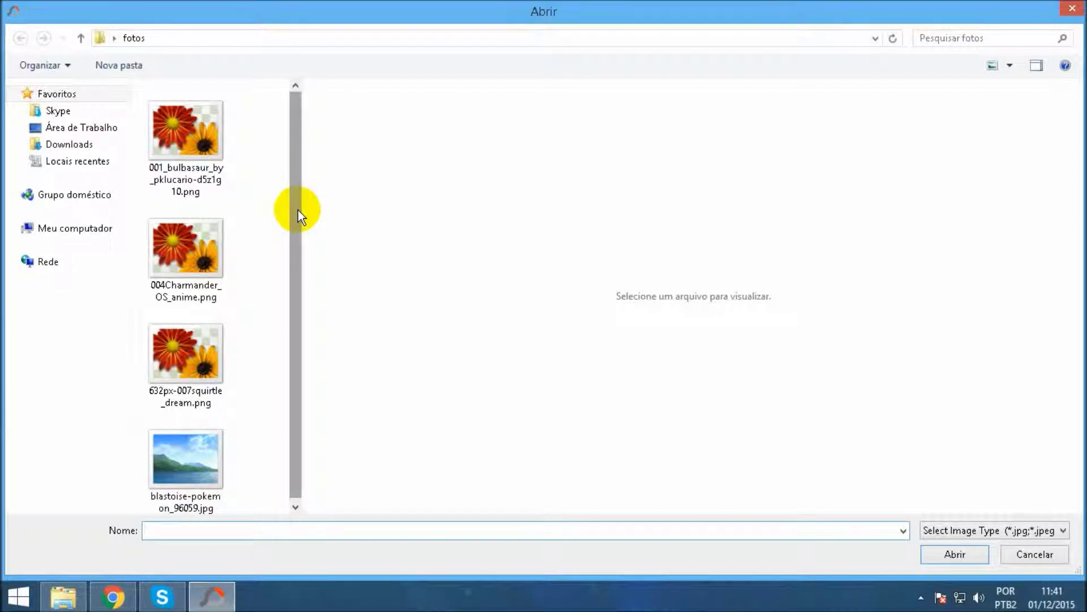
click(201, 377)
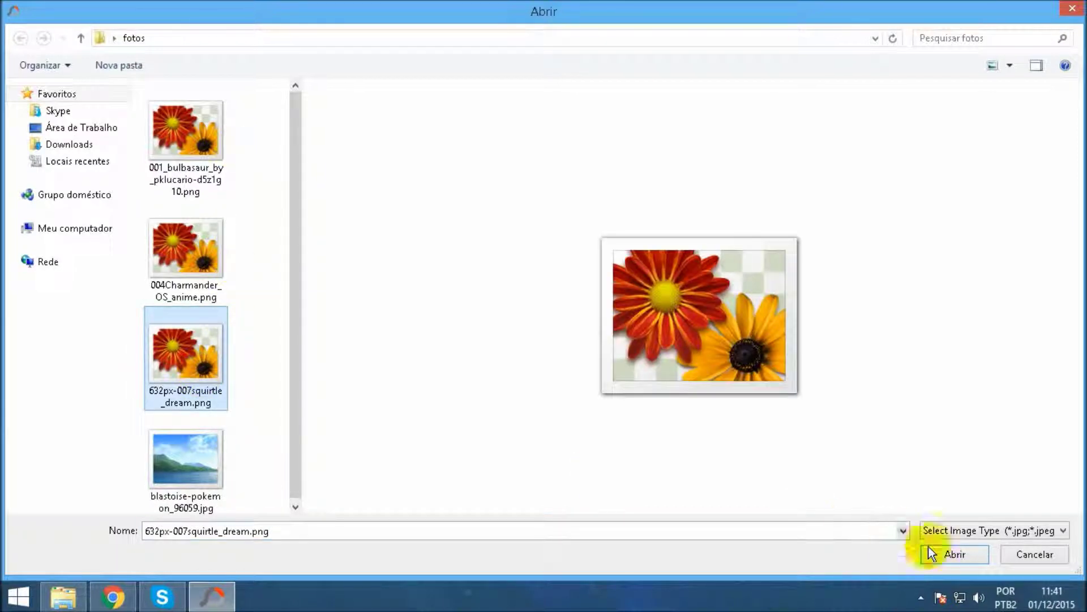
click(955, 554)
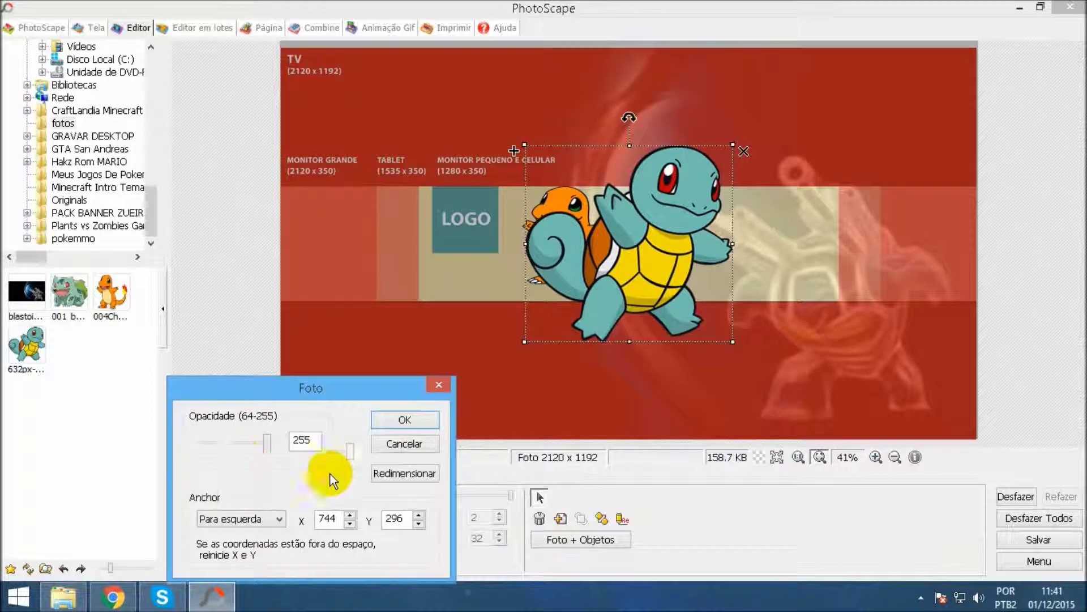
click(380, 430)
Shrink Squirtle to the height of the central strip and place it at the right end of the small-monitor area
drag(711, 261, 803, 286)
drag(745, 380, 745, 291)
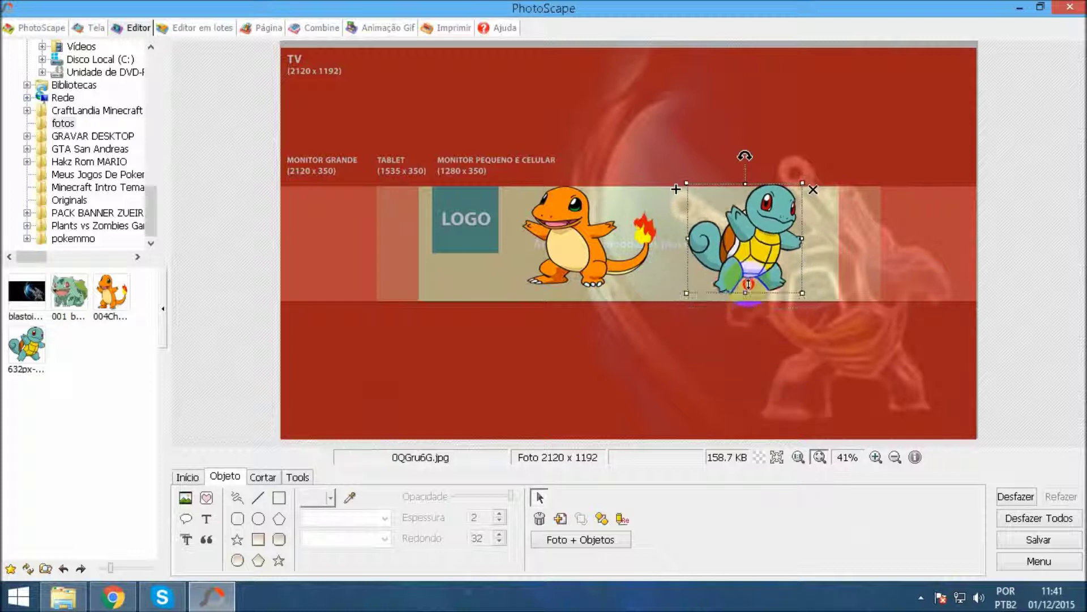
drag(752, 249, 788, 263)
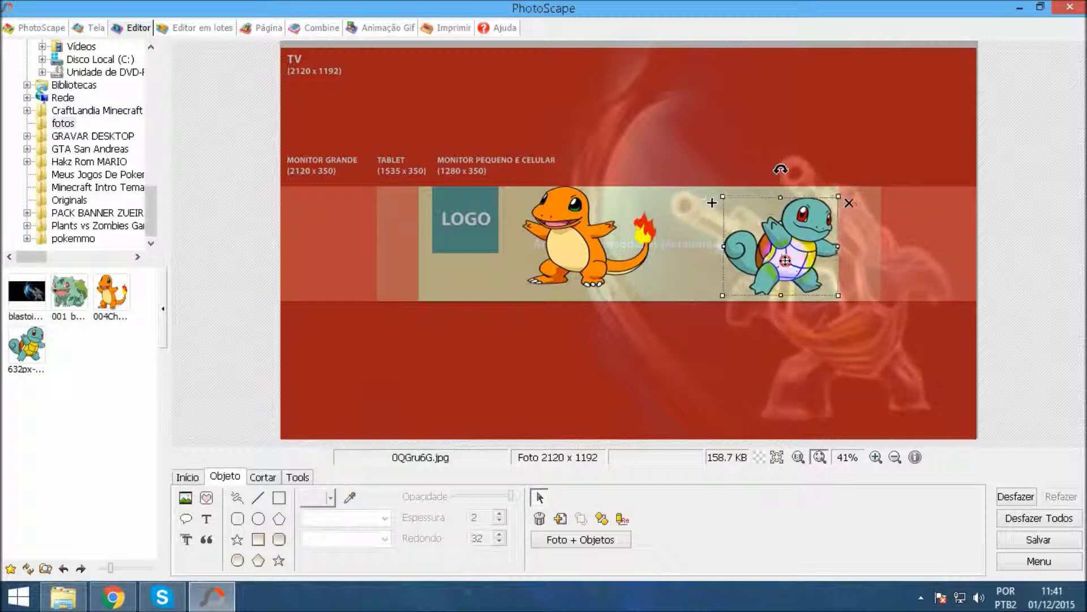
Move Charmander left within the central strip so that it touches the LOGO box
click(585, 245)
click(563, 276)
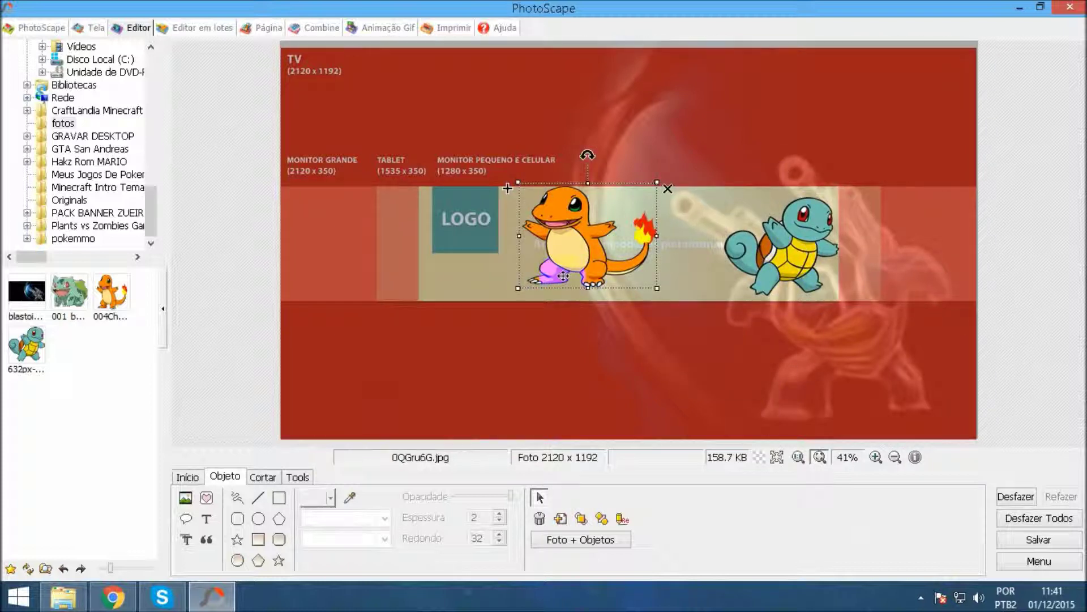
drag(581, 248, 565, 248)
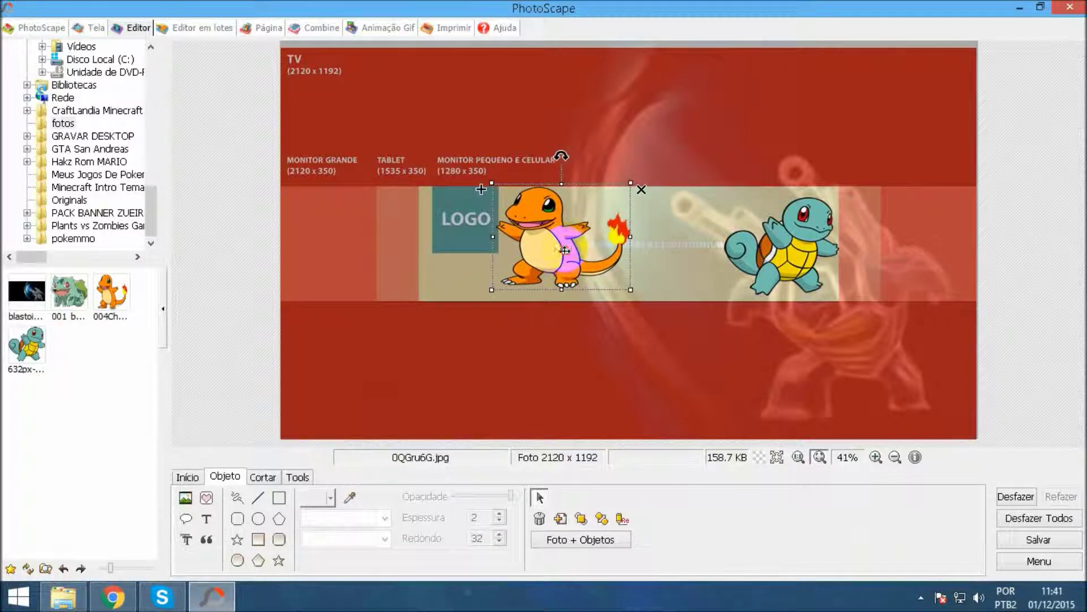
click(559, 368)
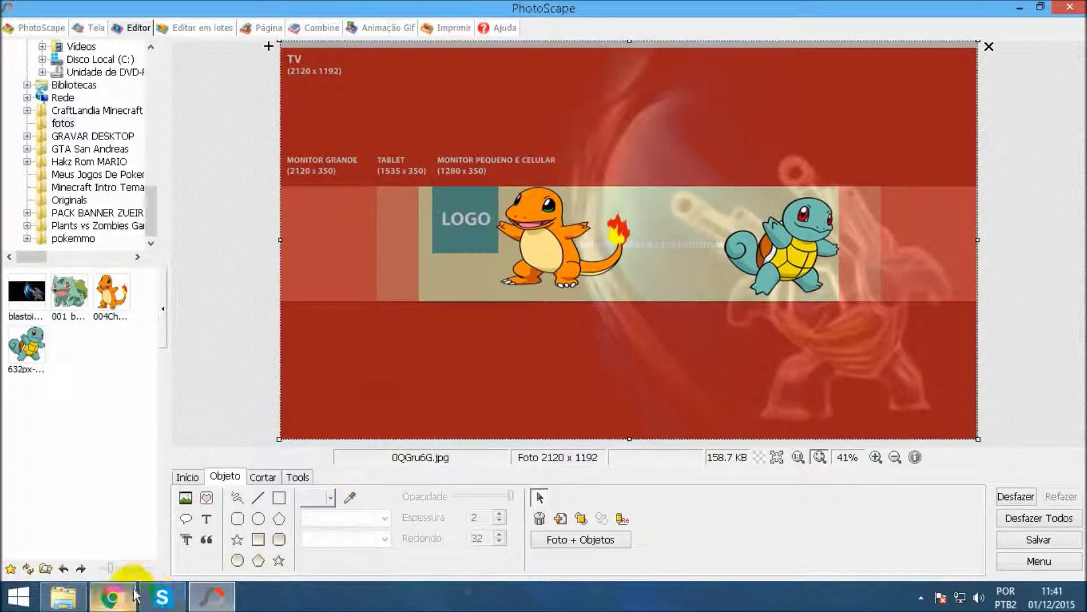
Insert 001_bulbasaur_by_pklucario-d5z1g10.png onto the banner at opacity 255
click(185, 497)
click(210, 479)
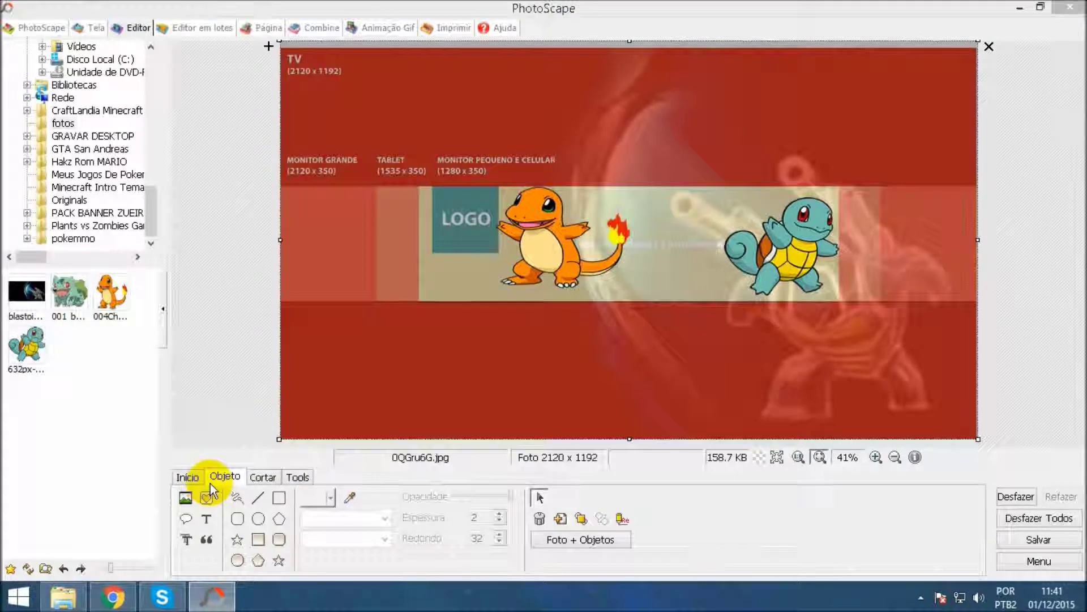
click(201, 151)
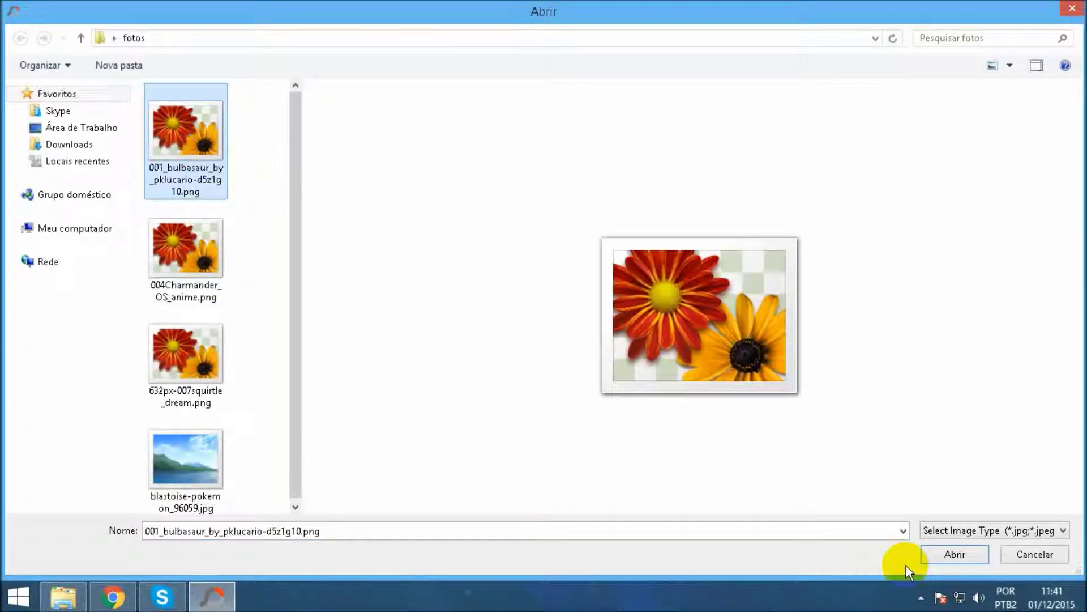
click(938, 551)
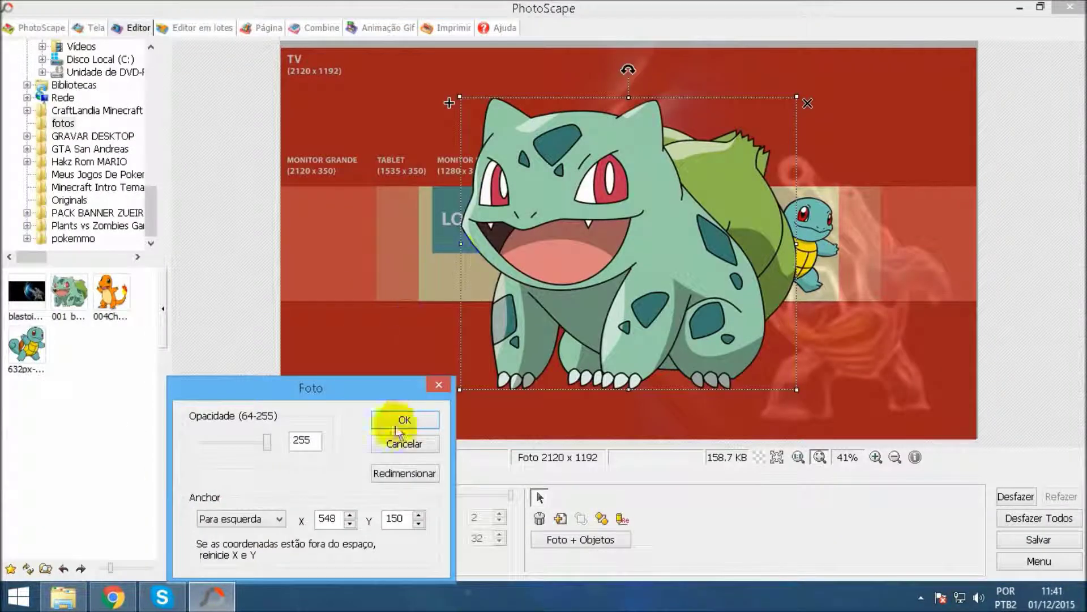
click(396, 428)
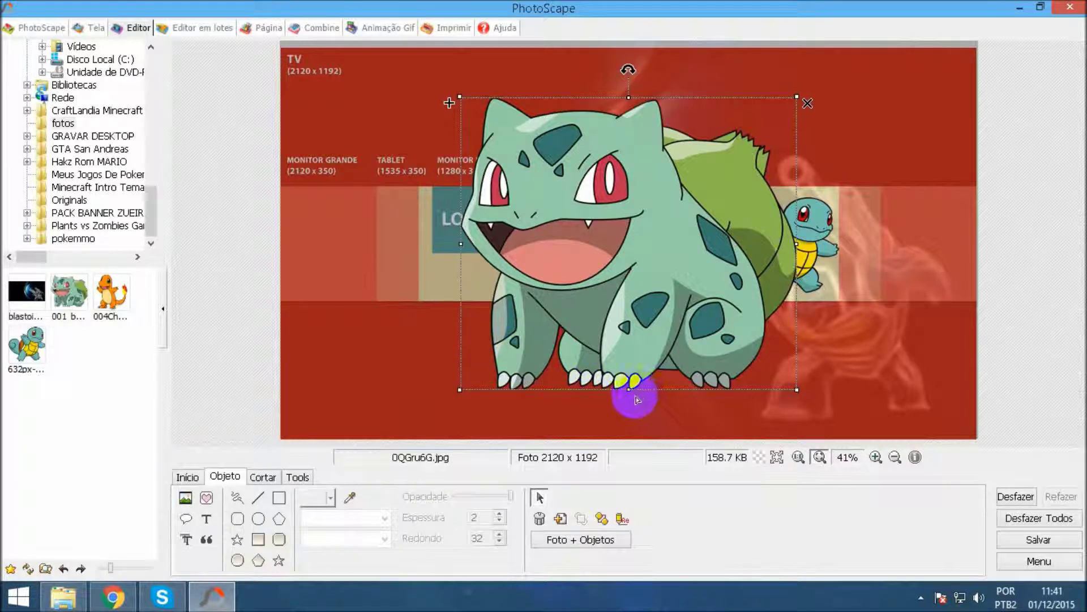
Reduce Bulbasaur in height and width and move it between Charmander and Squirtle
drag(628, 390, 629, 275)
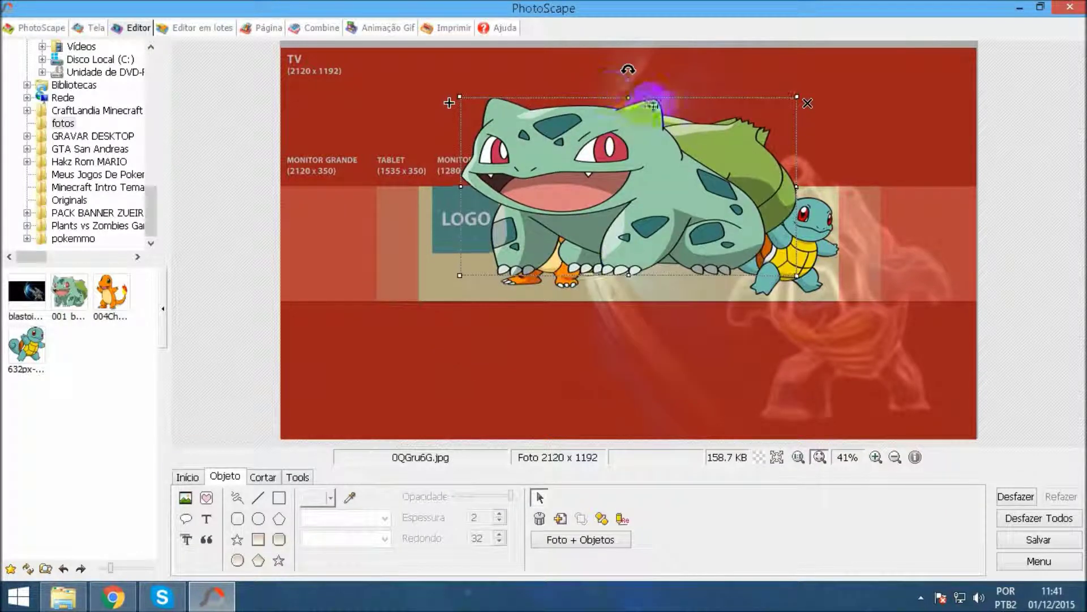
drag(630, 96, 629, 157)
drag(790, 203, 621, 202)
drag(537, 253, 675, 226)
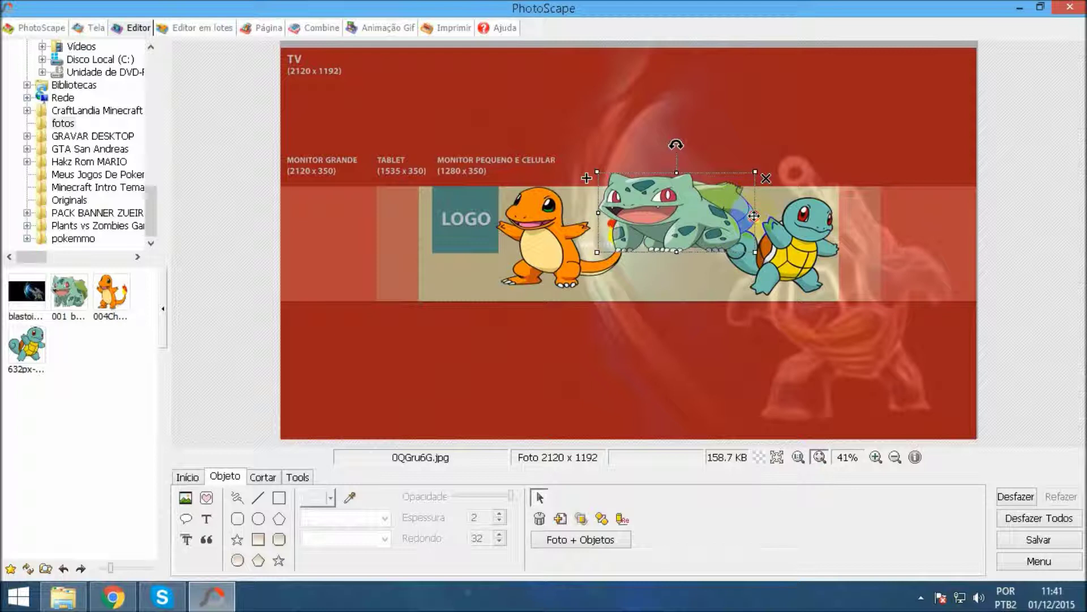
Shrink Bulbasaur further and center it in the gap between Charmander's flame and Squirtle
click(733, 211)
drag(722, 213, 703, 212)
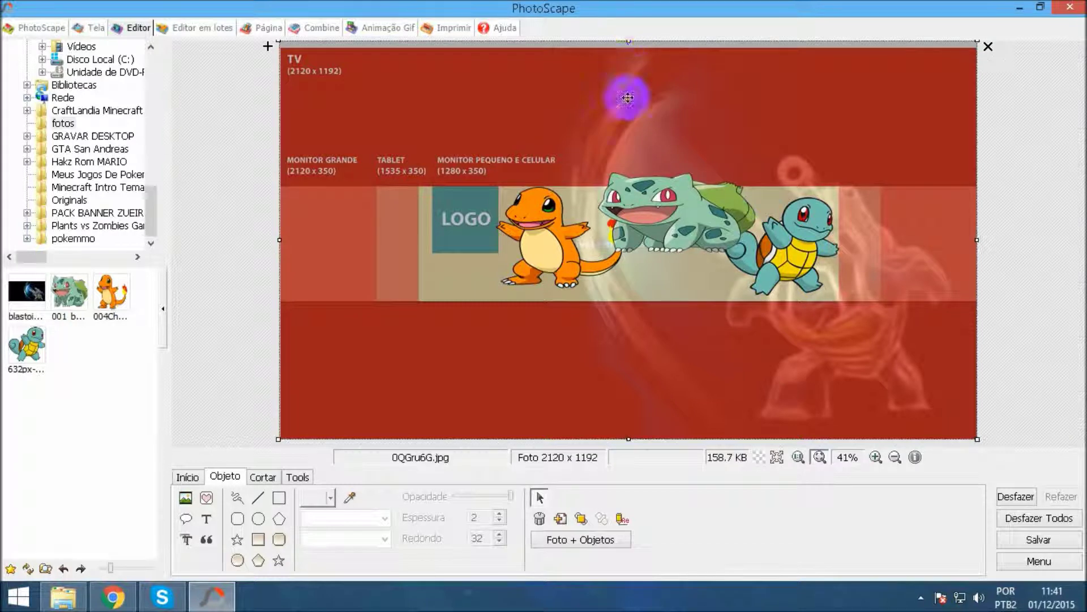
click(653, 211)
drag(677, 252, 668, 211)
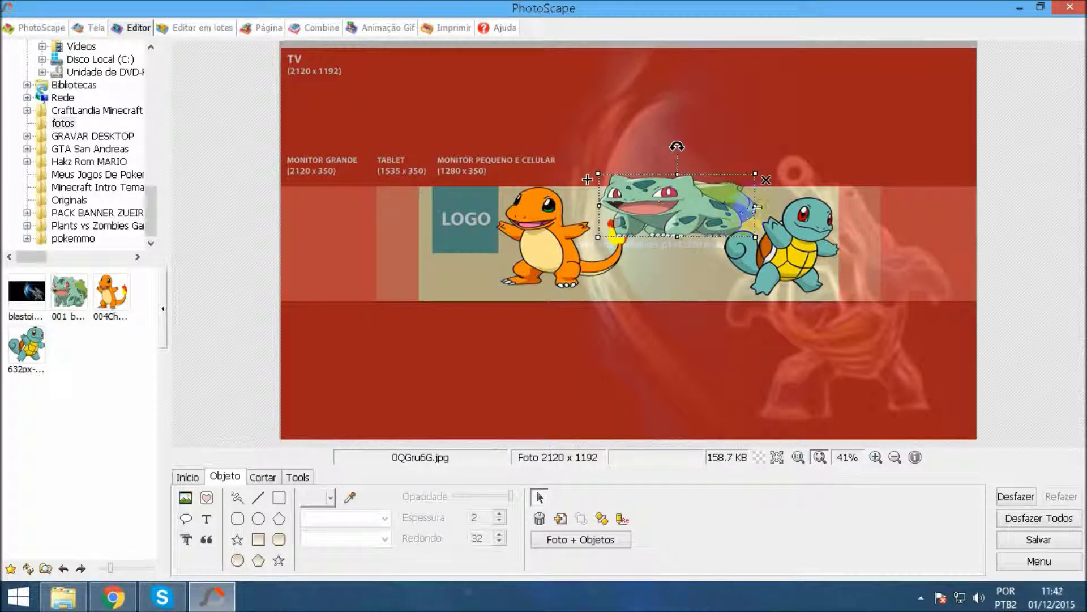
drag(753, 207, 675, 218)
click(631, 347)
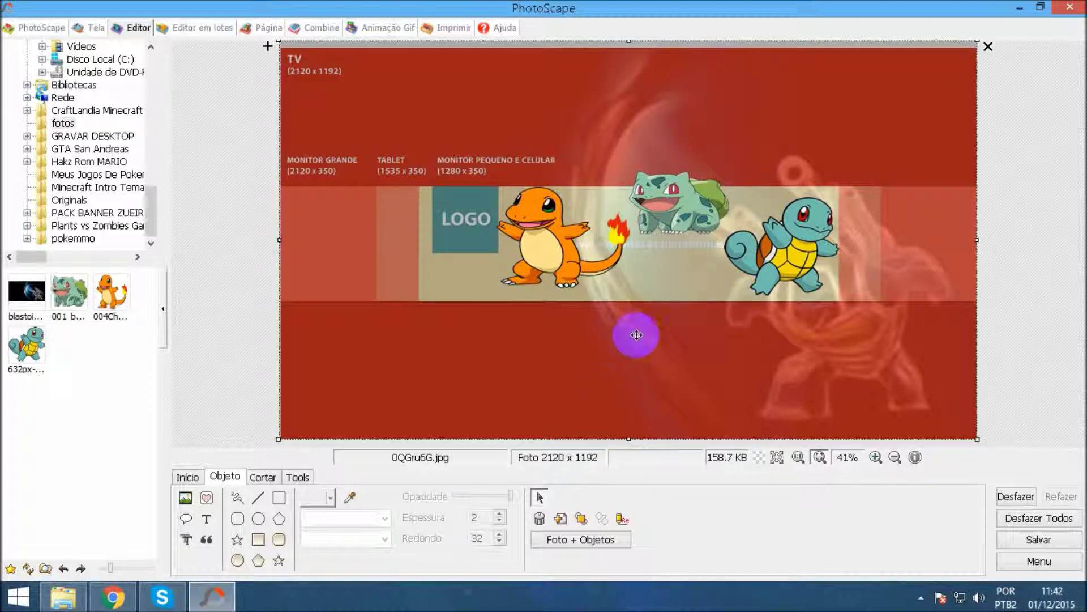
Add the channel name as bold Tahoma text, size 100, with a red outline of thickness 36 and a black shadow
click(203, 517)
drag(127, 160, 19, 161)
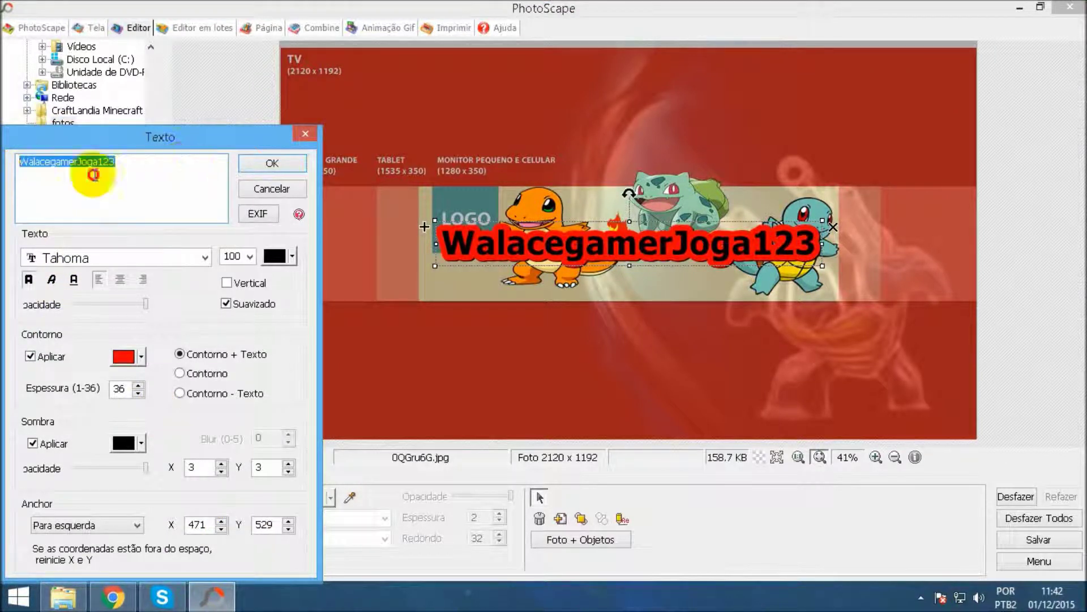
click(178, 175)
drag(3, 167, 129, 170)
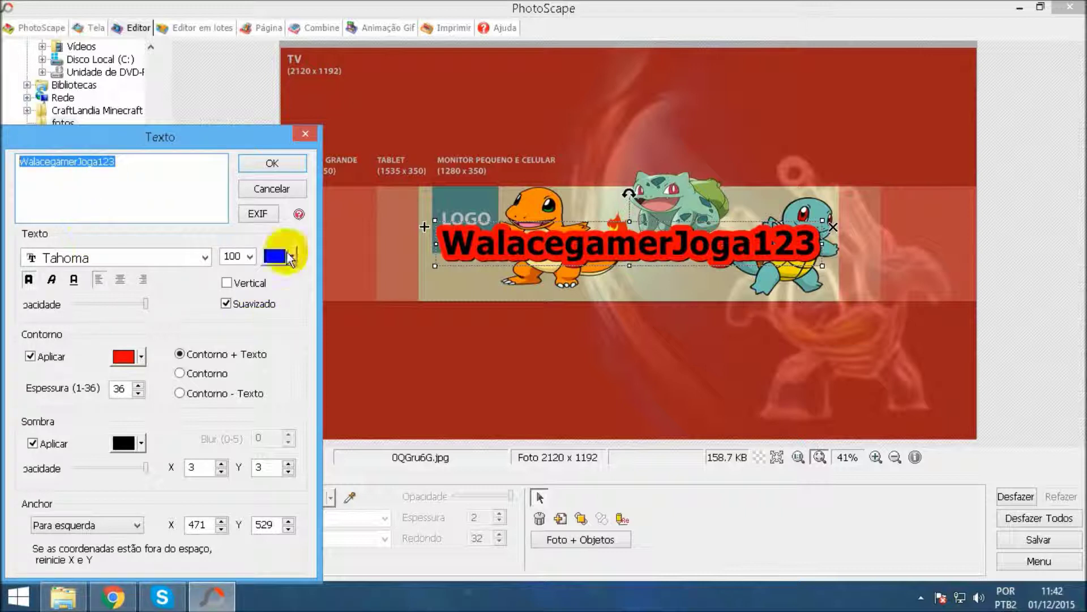
click(286, 165)
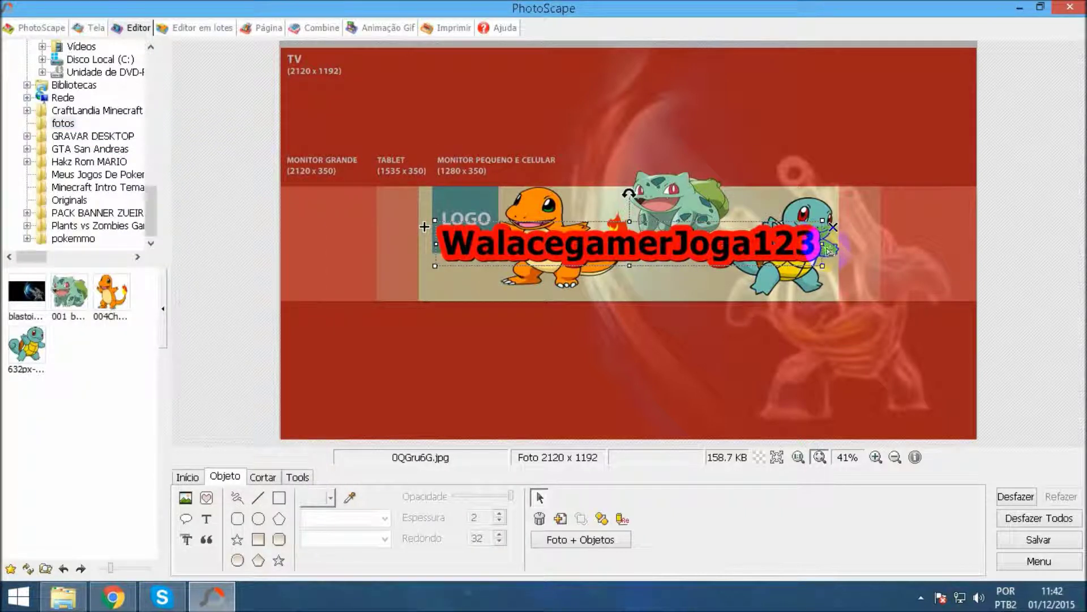
Shrink the channel name text and place it below Bulbasaur, between the feet of Charmander and Squirtle
drag(822, 245, 696, 294)
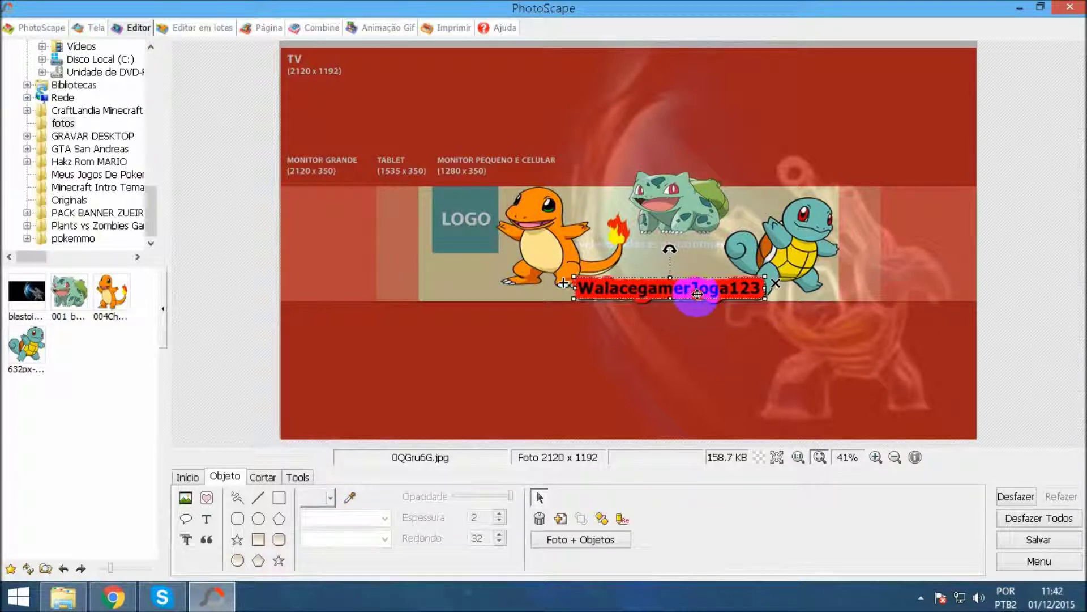
drag(753, 290, 739, 290)
mouse_move(658, 291)
mouse_down()
mouse_move(682, 293)
mouse_move(677, 272)
mouse_move(664, 280)
mouse_up()
click(759, 366)
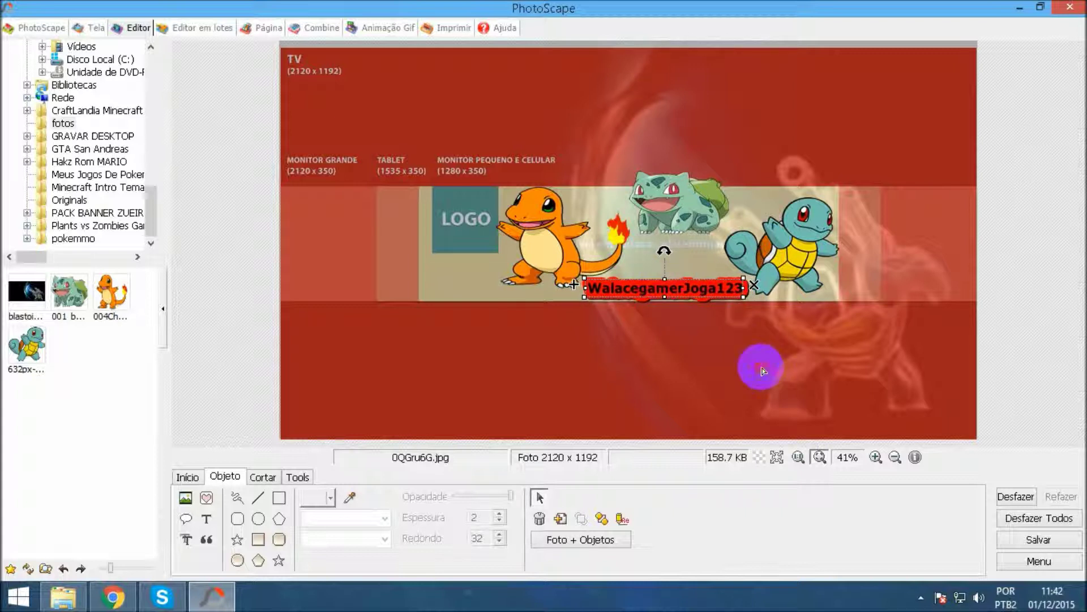
click(542, 269)
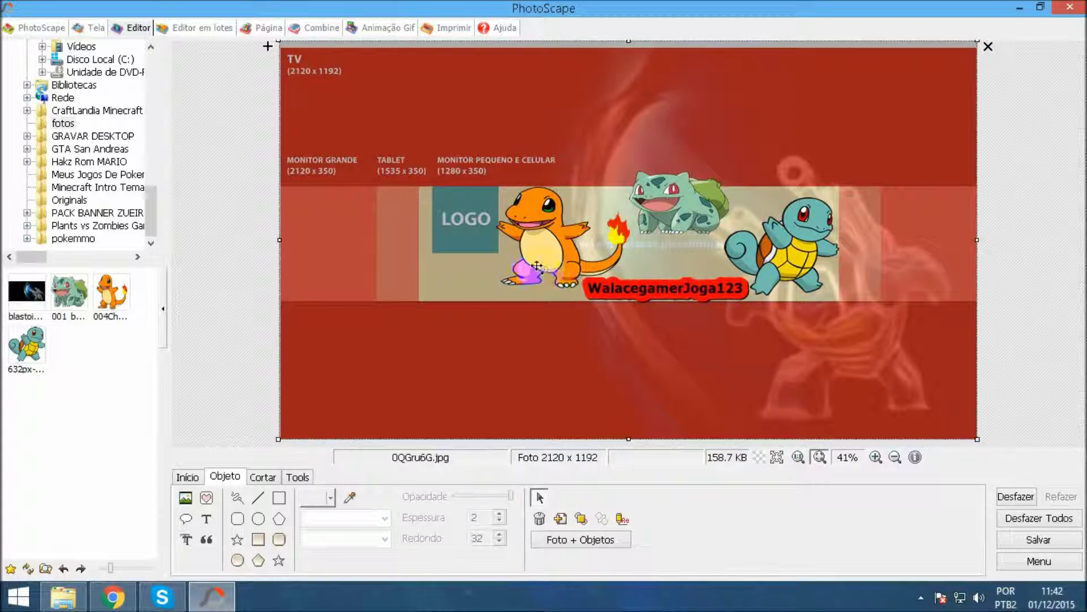
click(501, 157)
click(627, 409)
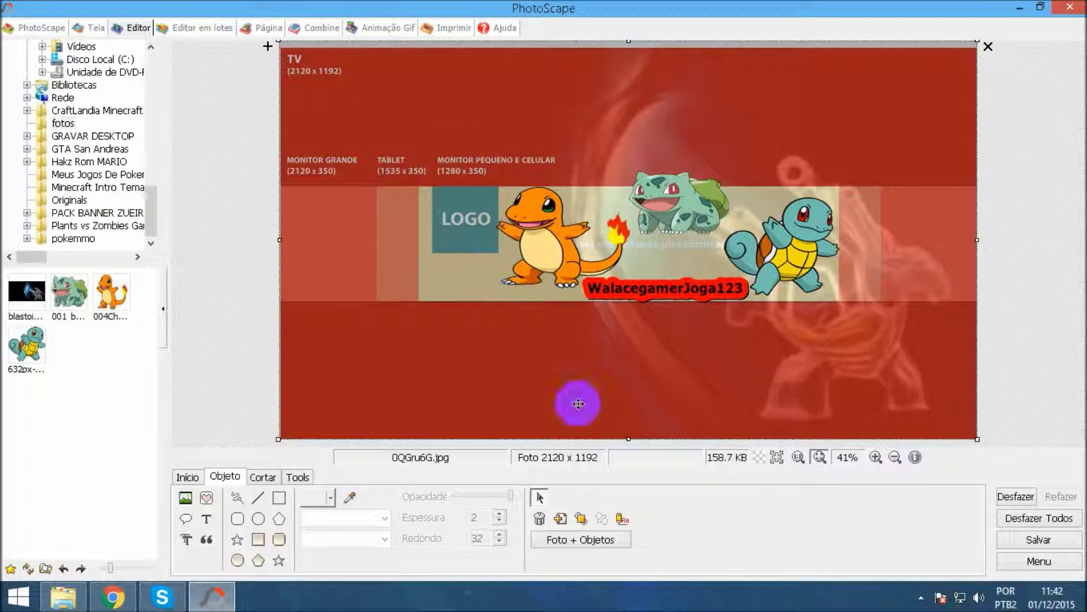
Set the opacity of the Blastoise background photo to 255
double_click(626, 353)
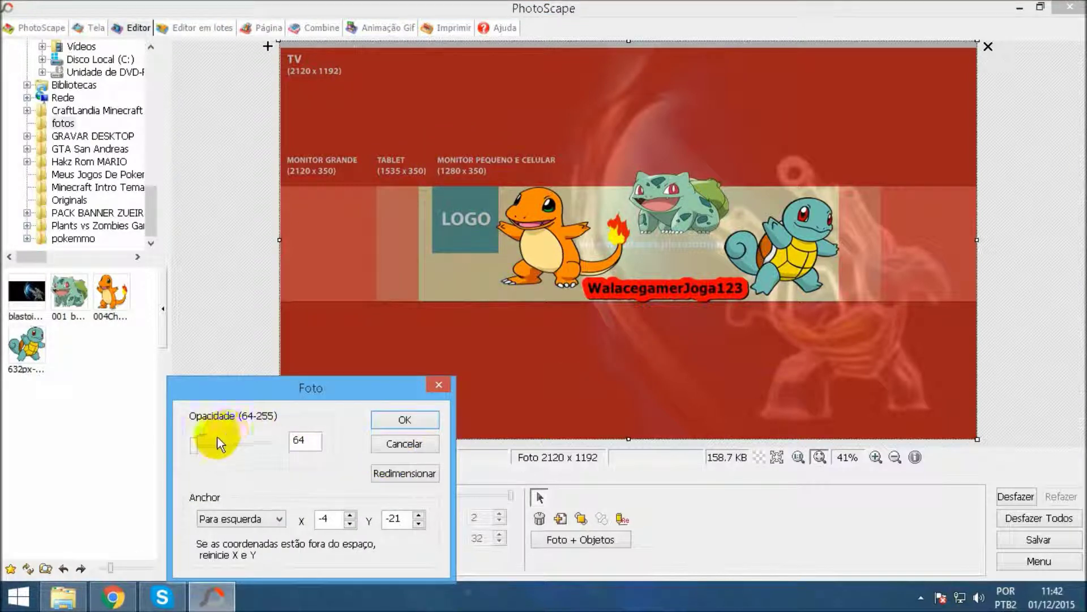
drag(204, 439, 351, 451)
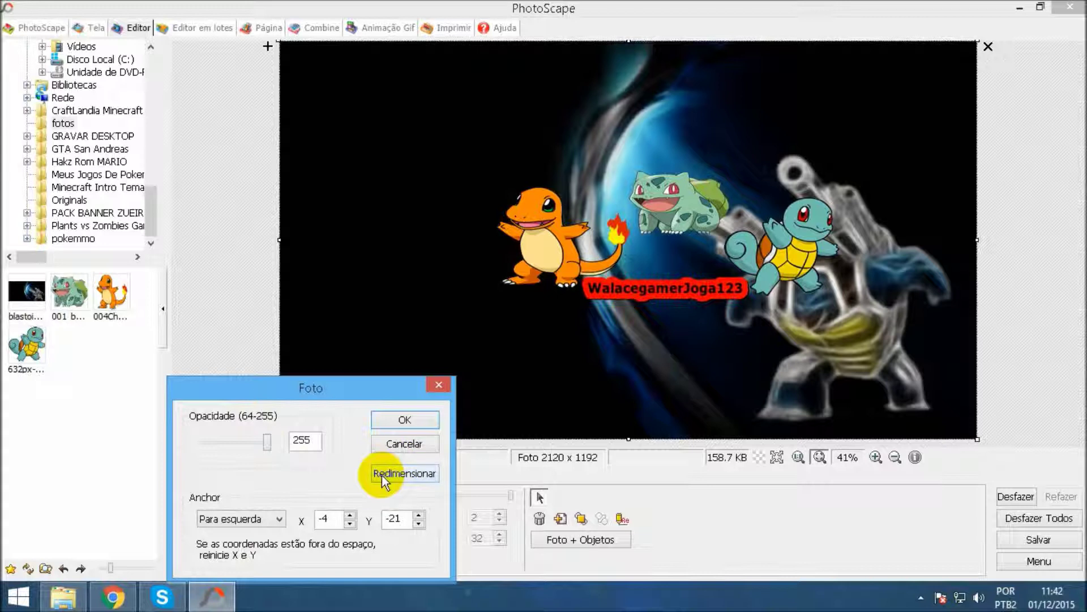
click(404, 420)
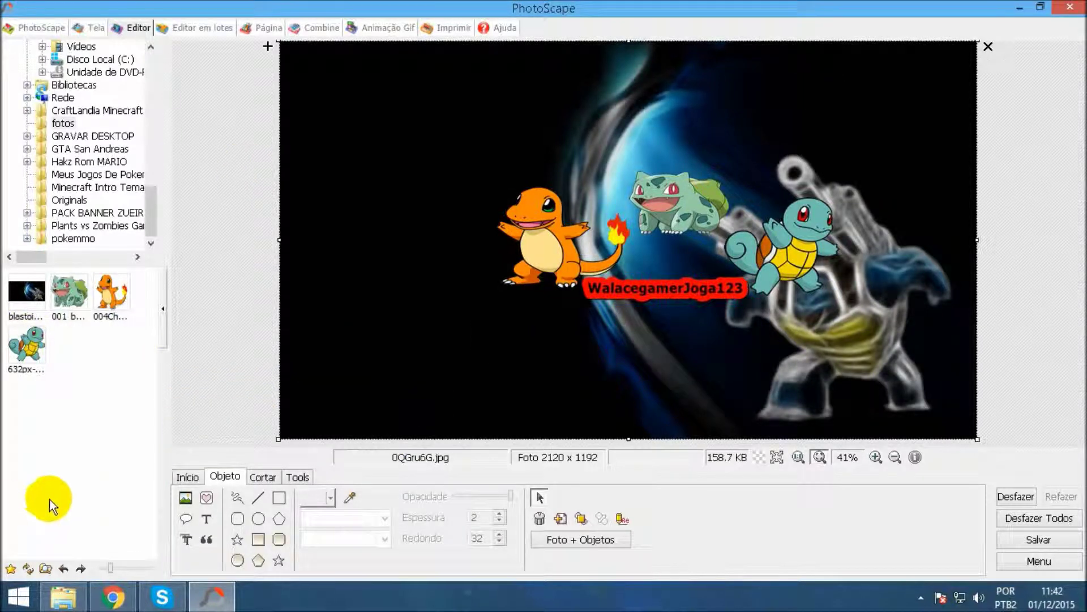
Save the image as a new JPEG named banner.jpg in the Downloads folder, excluding objects outside the photo
click(1044, 538)
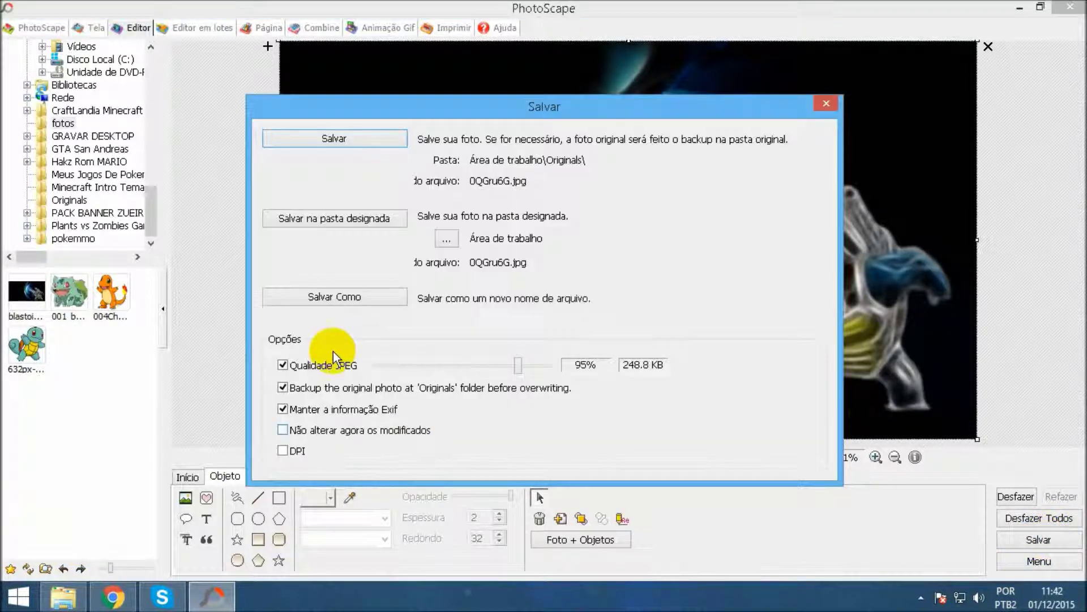
click(331, 298)
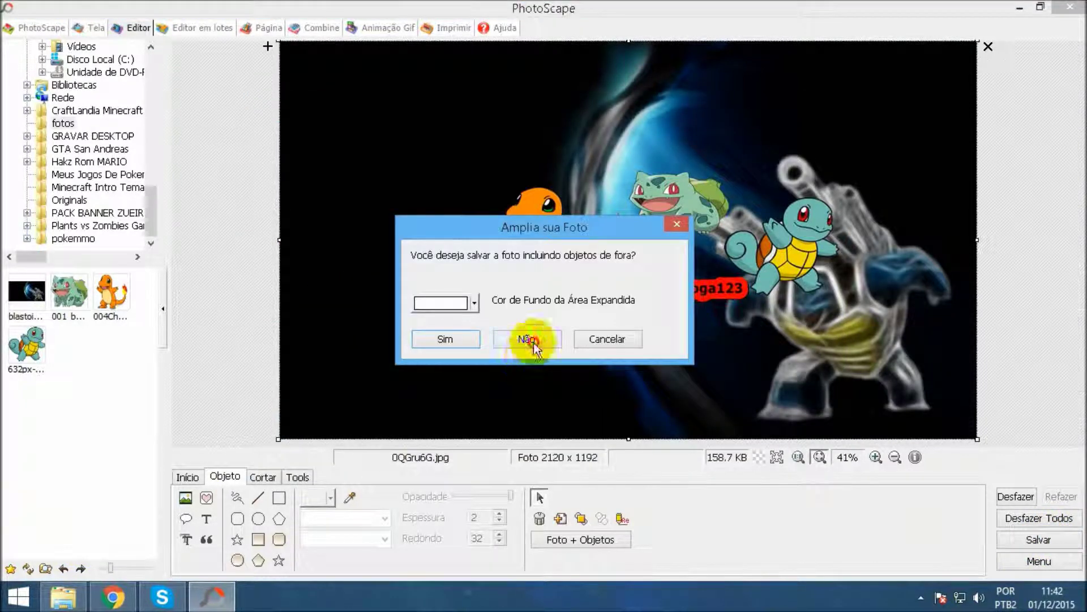
click(533, 342)
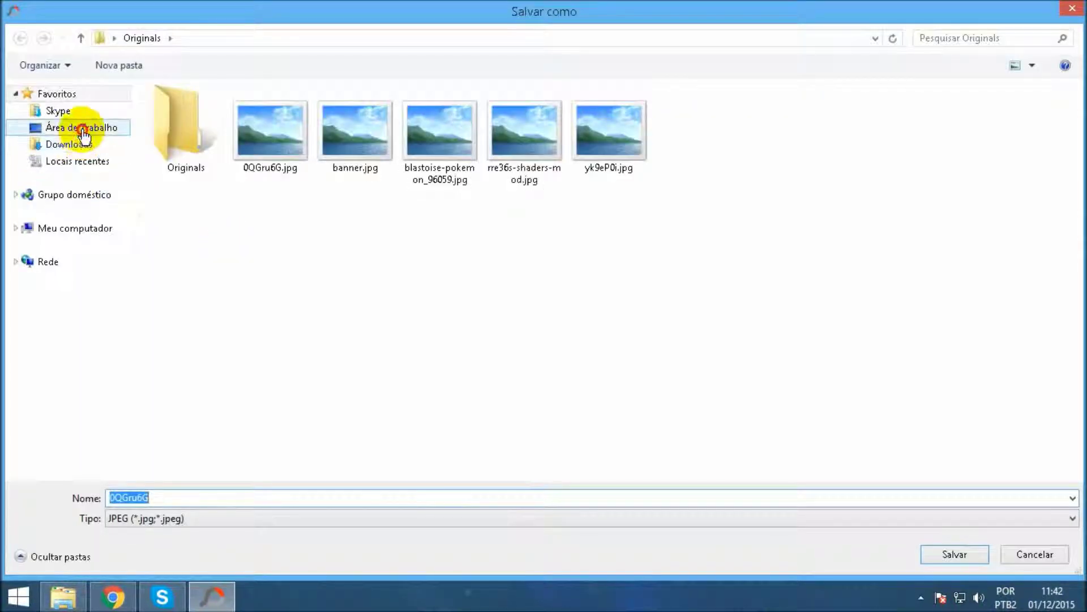
click(82, 129)
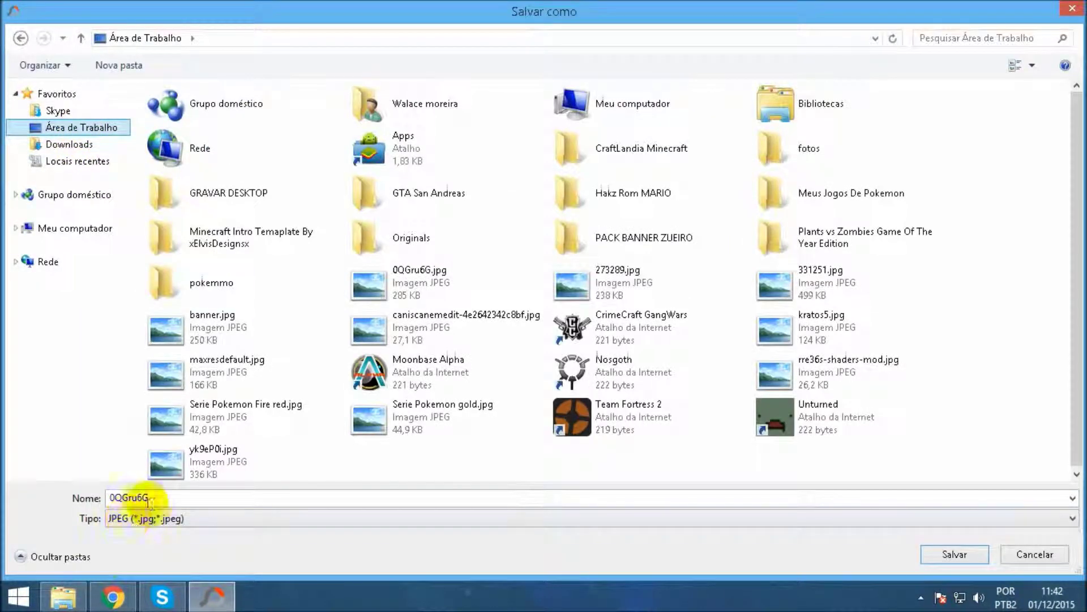
double_click(145, 497)
text(va)
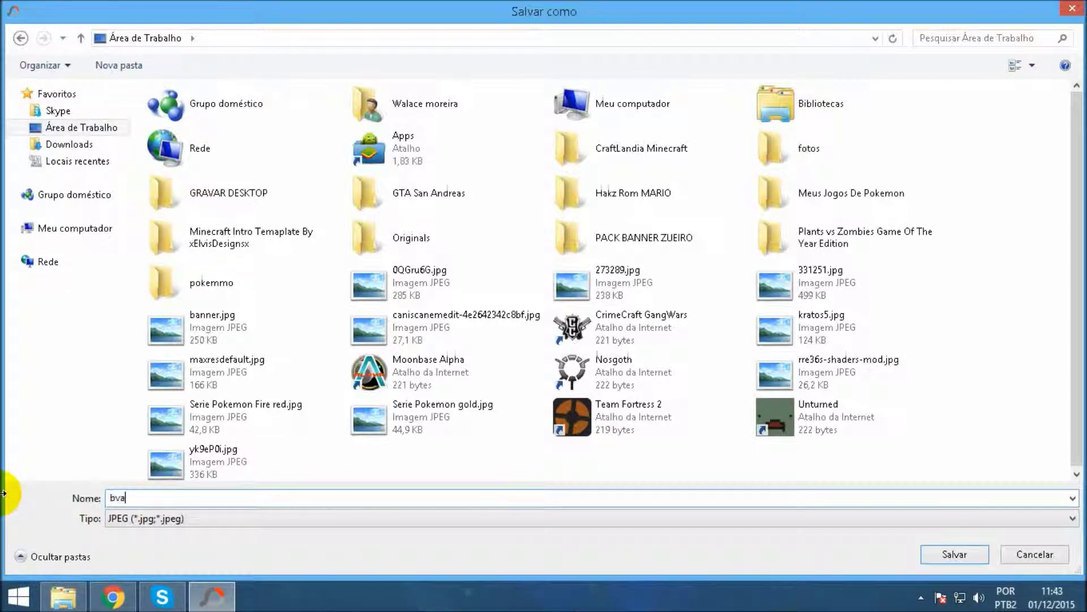
text(nner)
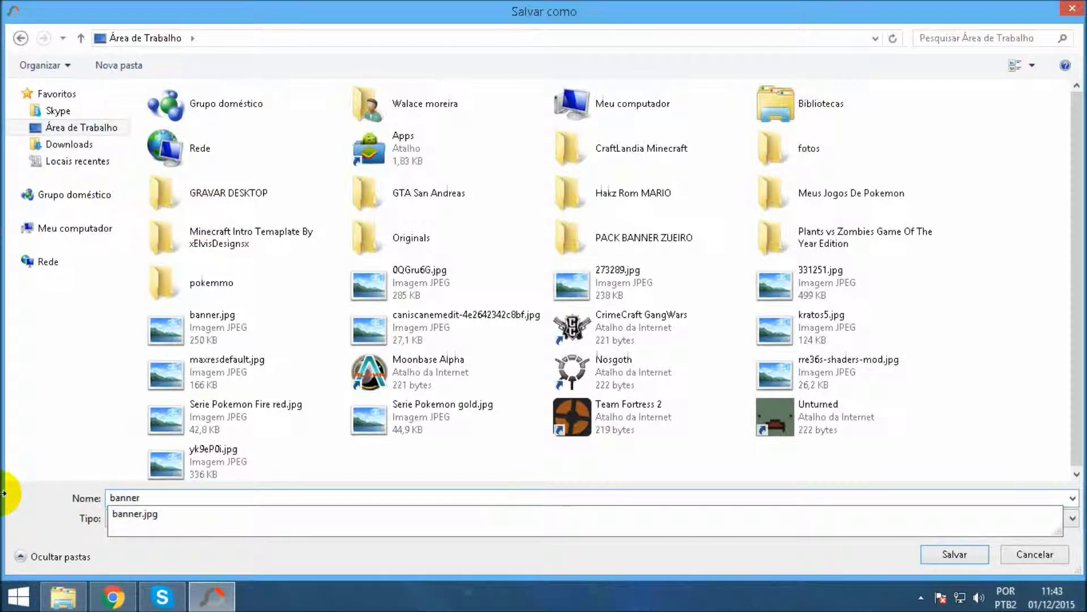
key(Down)
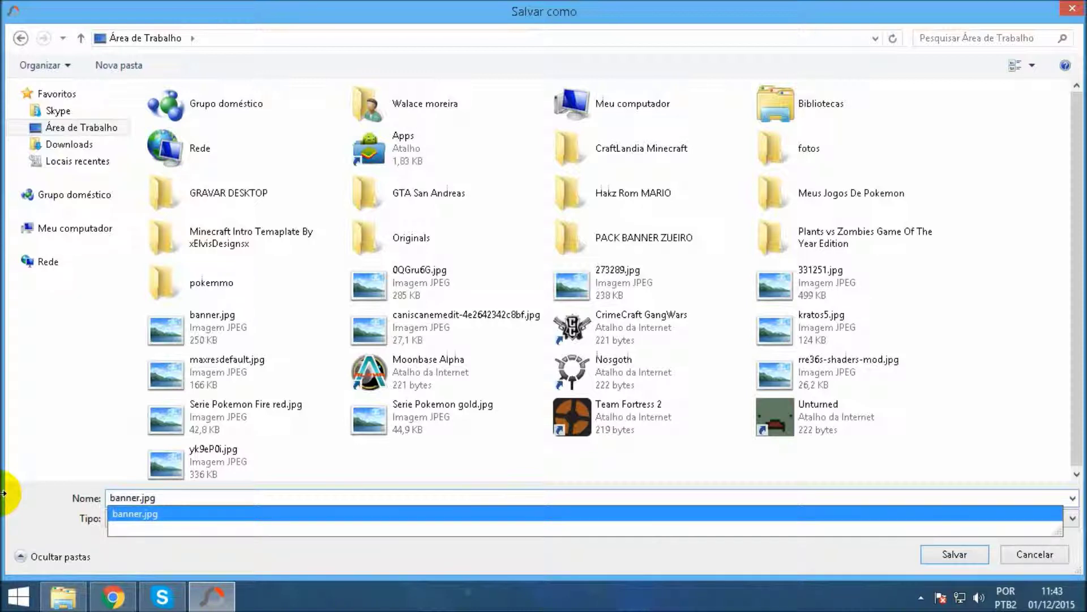
click(62, 146)
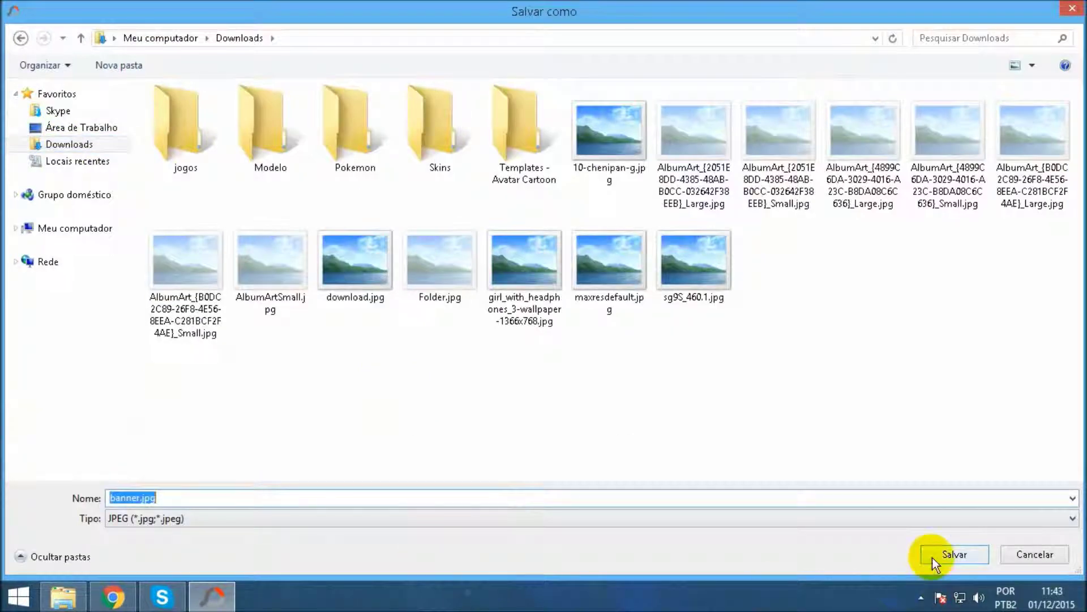
click(931, 557)
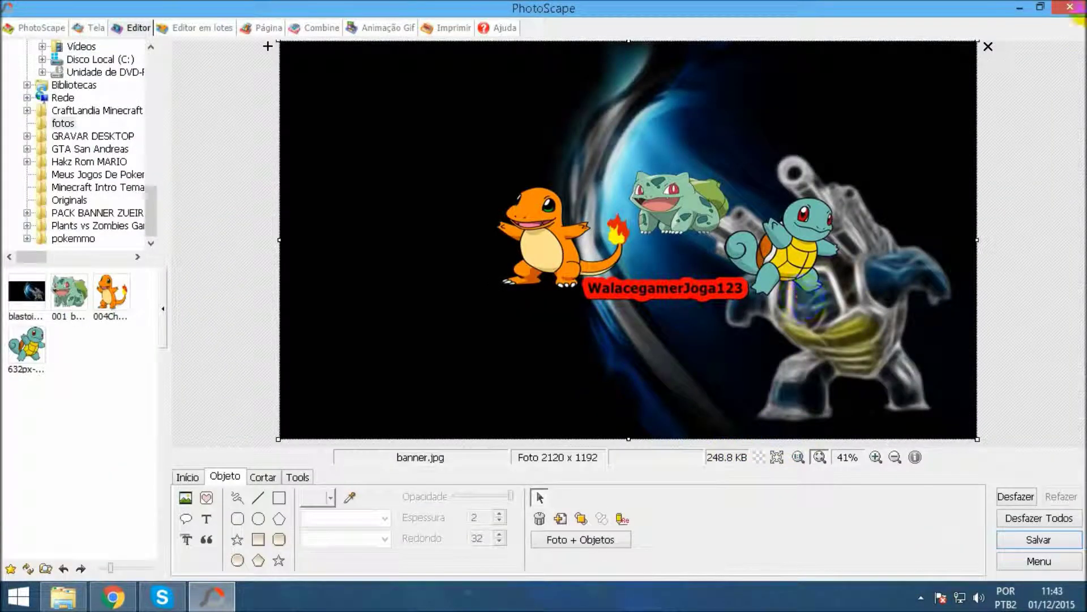
Close PhotoScape, minimize the Chrome and Skype windows, and bring up File Explorer
click(1079, 7)
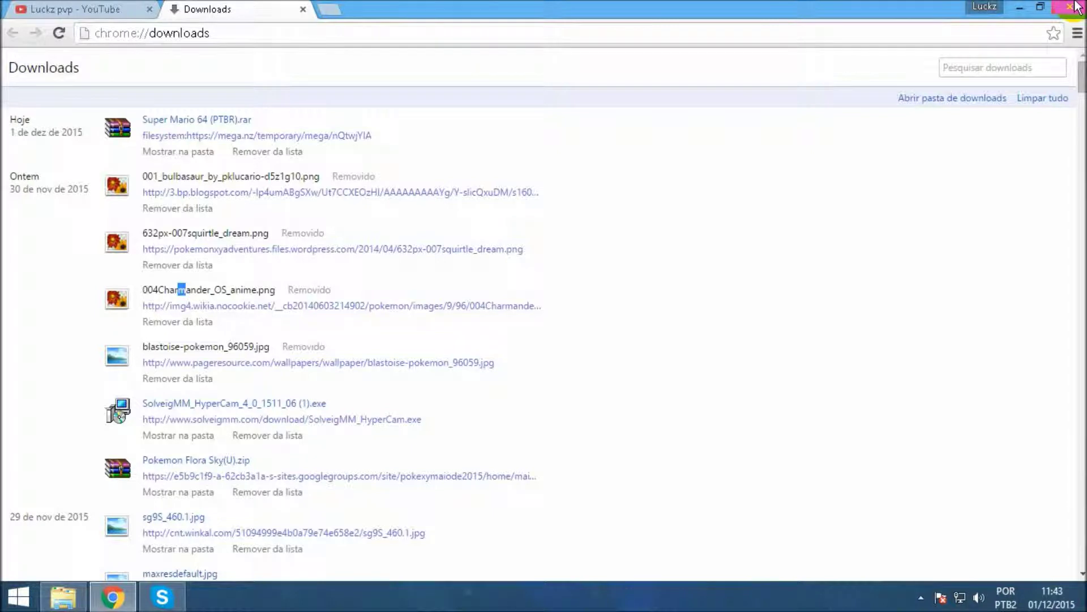
click(1019, 6)
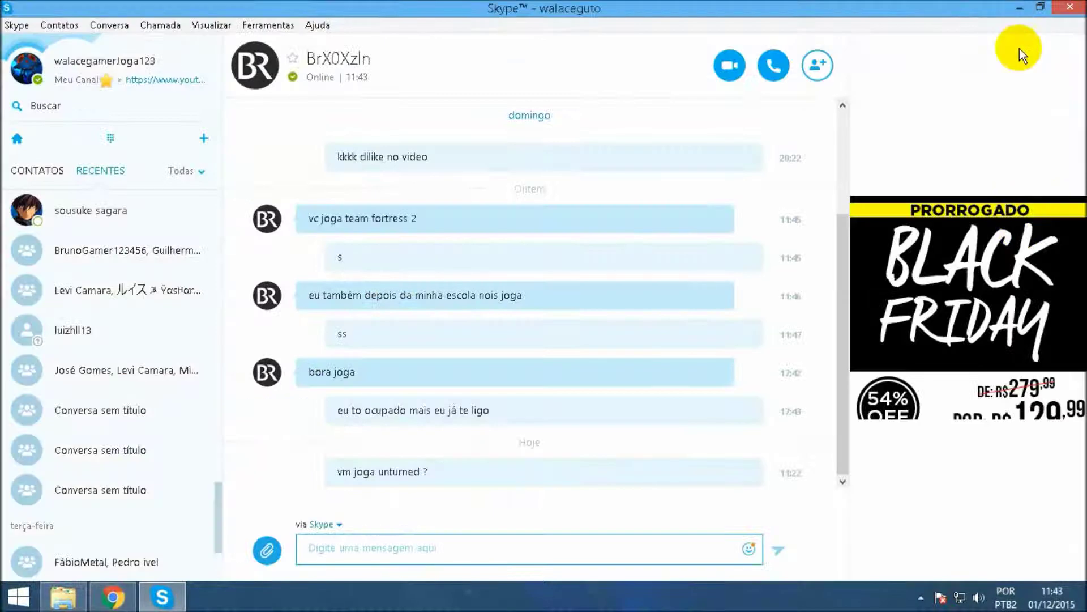
click(1019, 5)
click(63, 595)
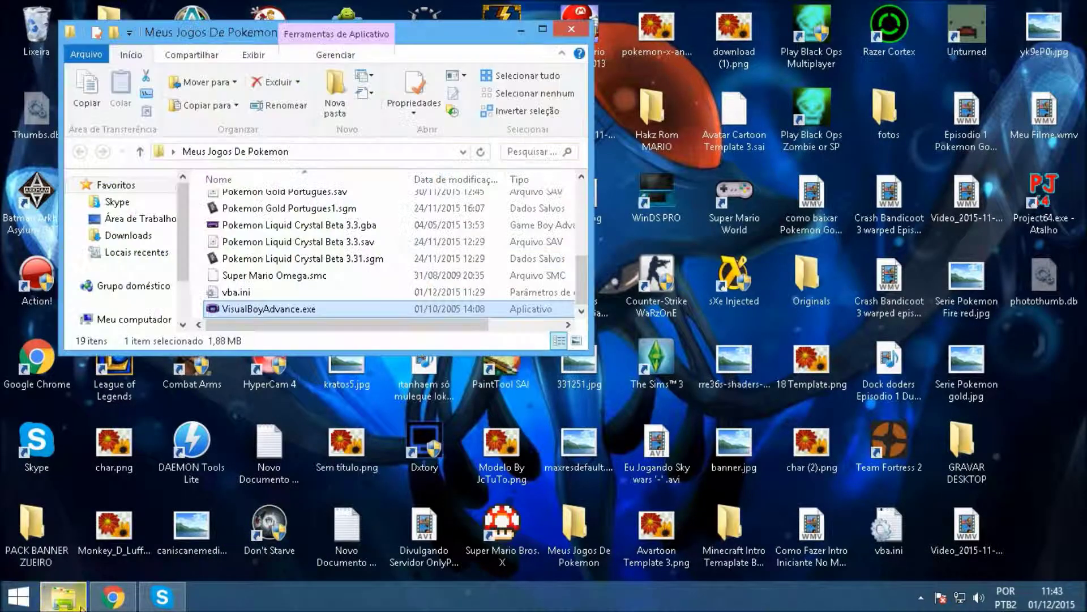
Switch to the YouTube channel page in Chrome and open the channel art editor
click(112, 596)
click(45, 9)
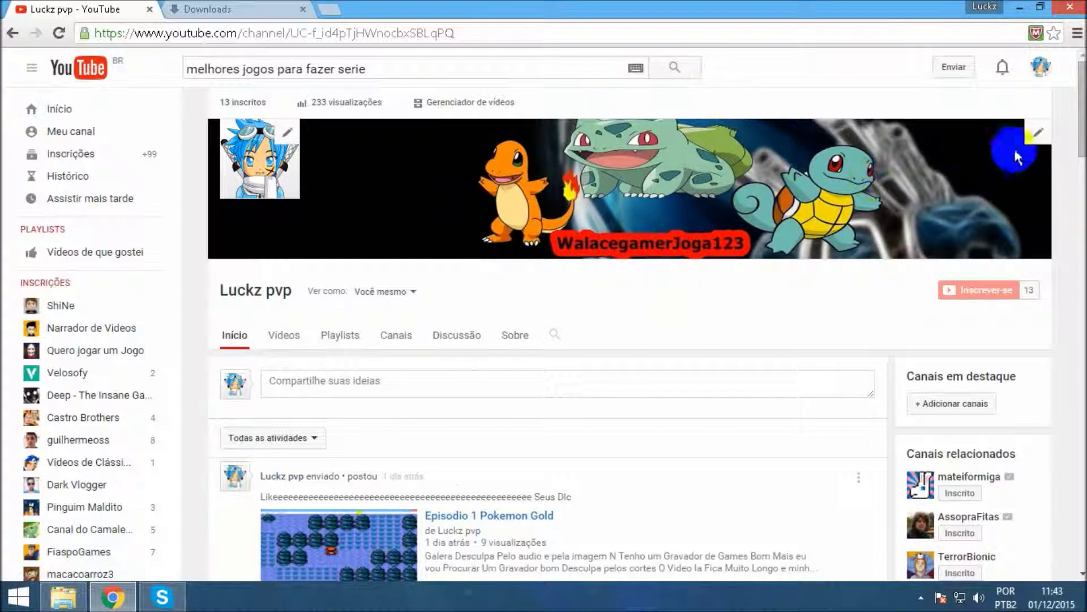
click(1034, 140)
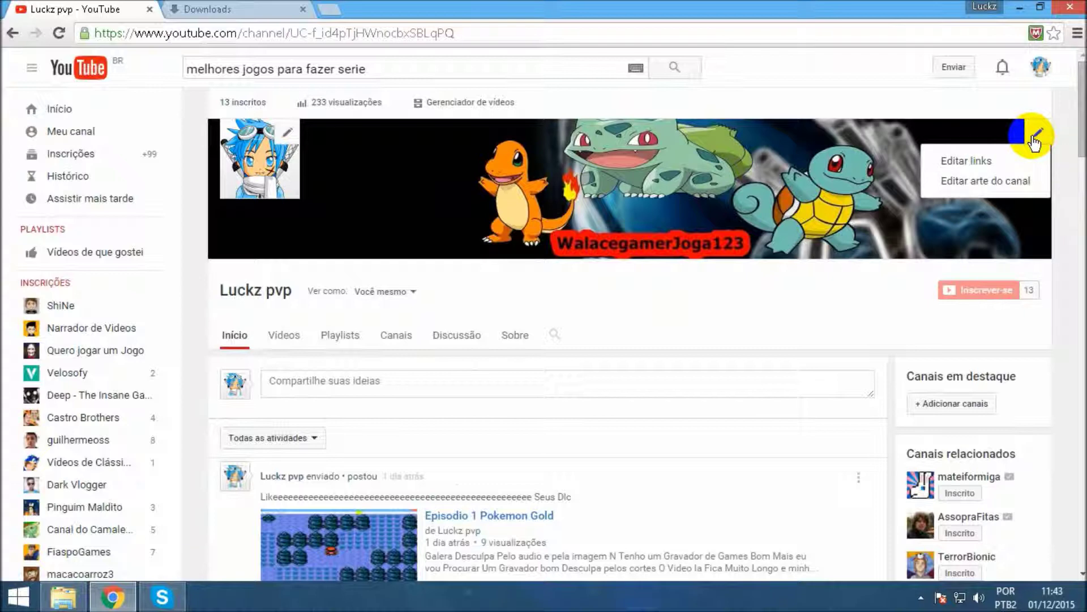
click(995, 182)
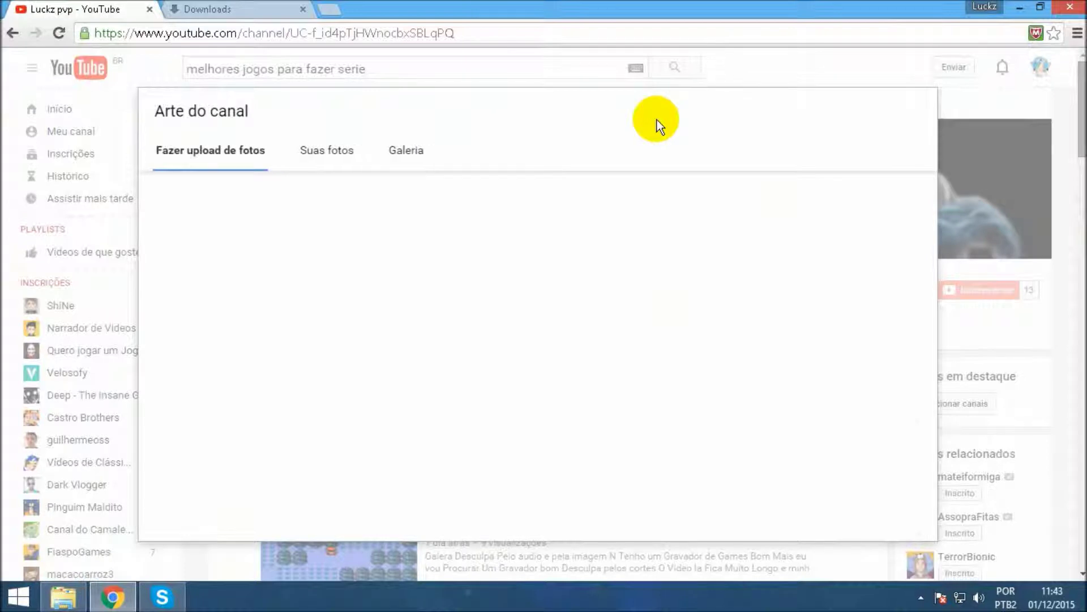
Search the Downloads folder for "banner" in File Explorer, with the channel art upload area kept in view behind it
click(70, 595)
click(128, 235)
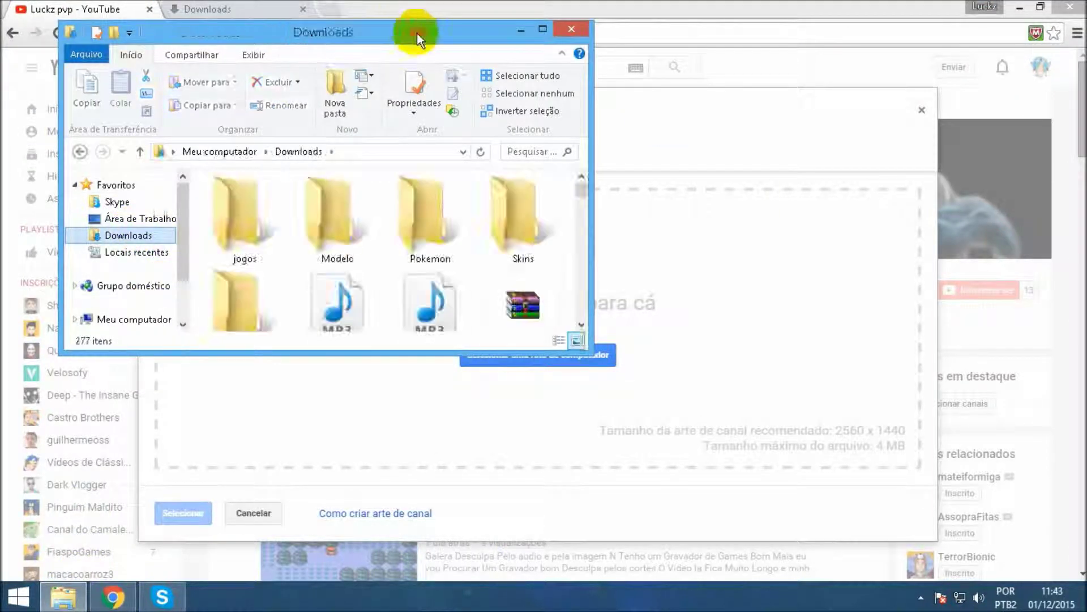
double_click(416, 32)
click(1016, 124)
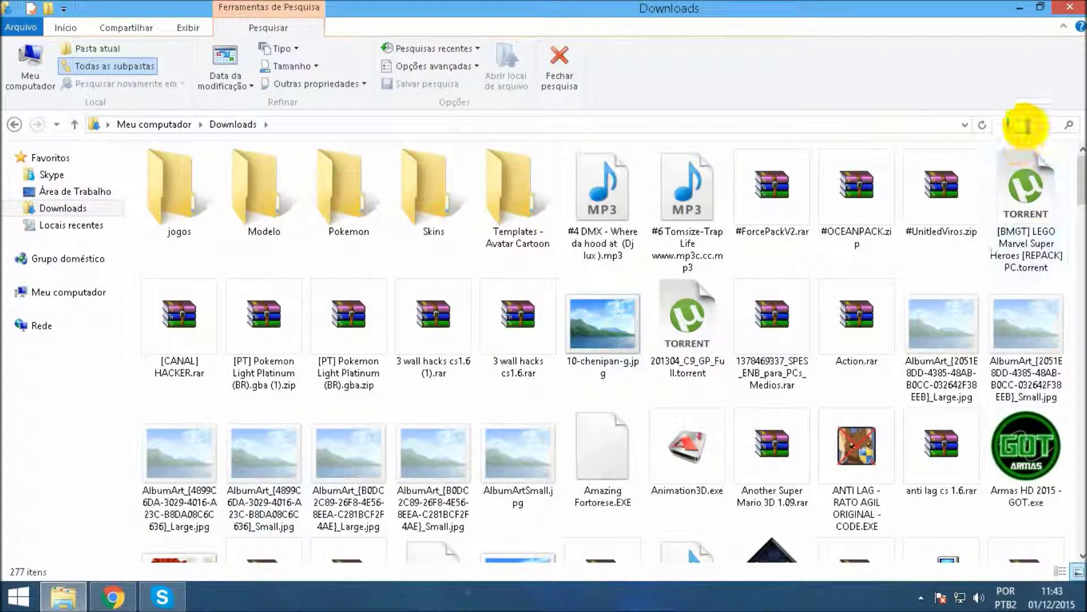
click(937, 192)
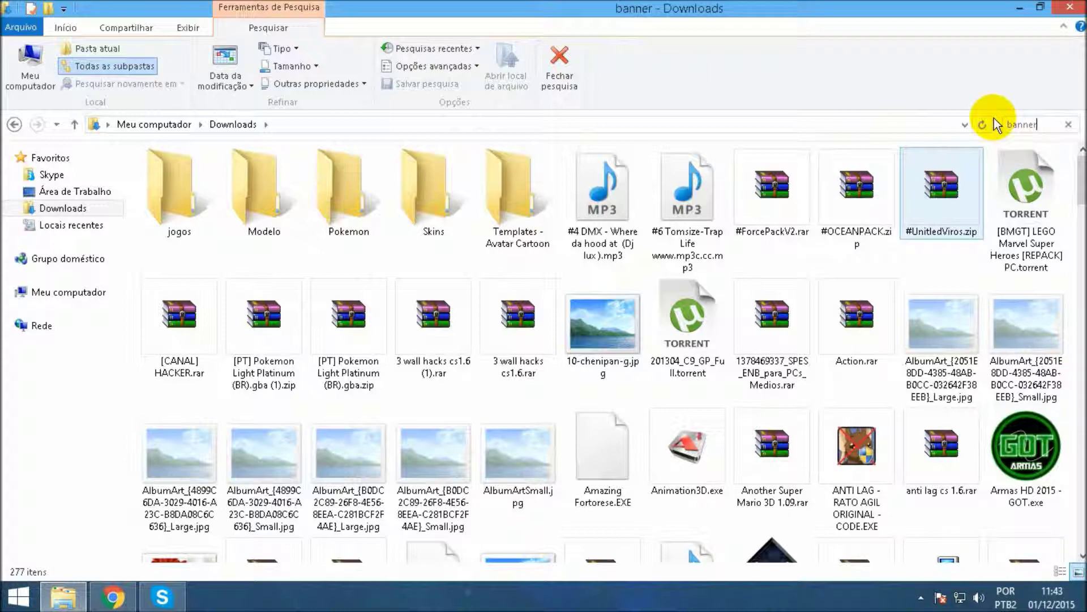
double_click(923, 8)
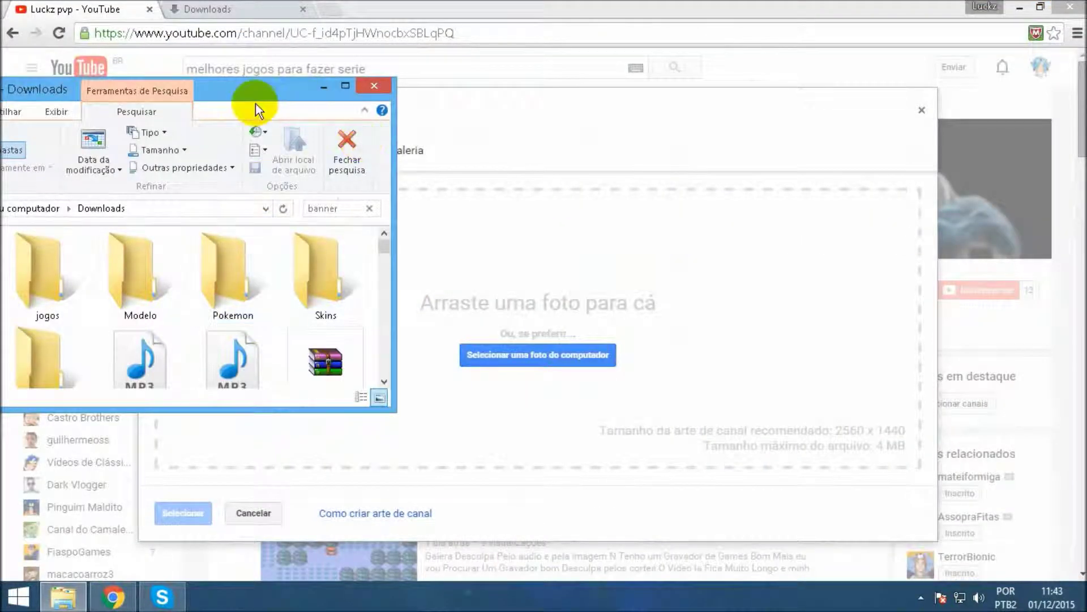
Upload the banner image from the Downloads folder as channel art and apply it to the channel
drag(208, 87, 265, 77)
drag(107, 270, 607, 373)
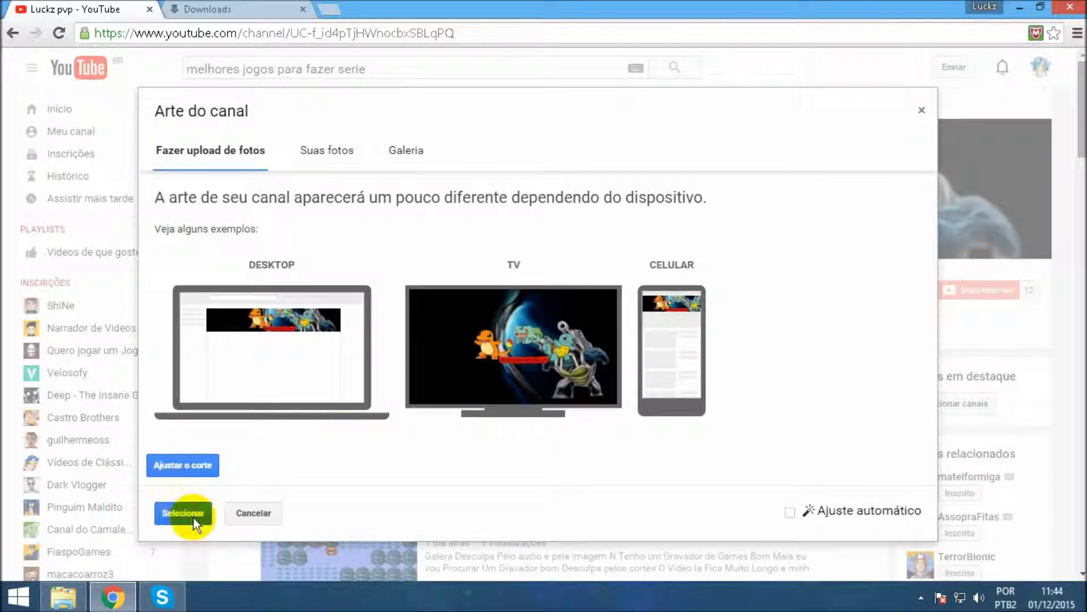
click(176, 513)
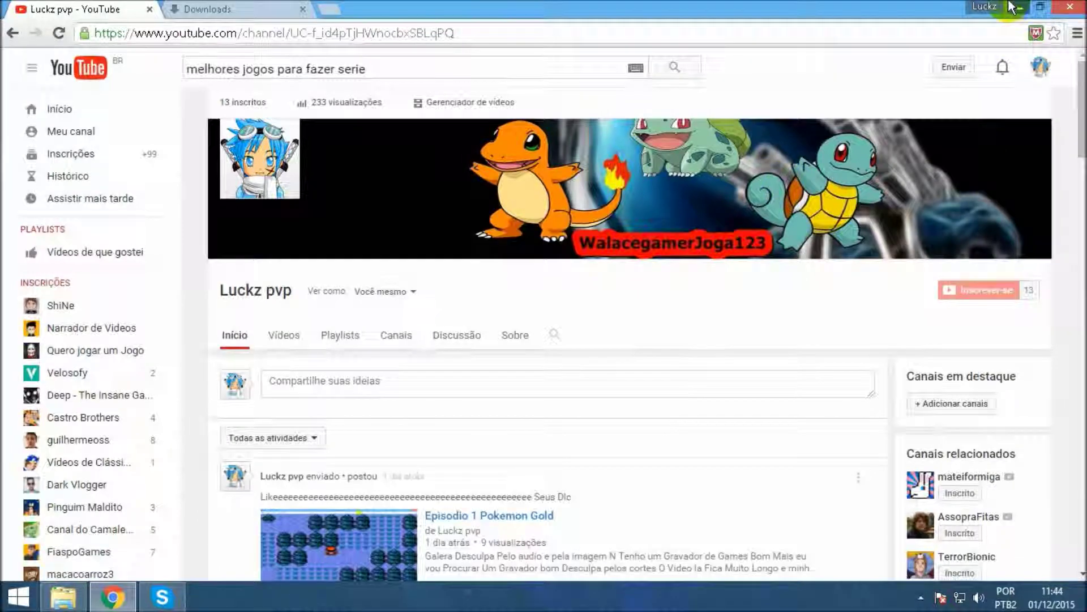
Minimize the Chrome and File Explorer windows to show the desktop and clear the icon selection
click(1034, 7)
click(383, 74)
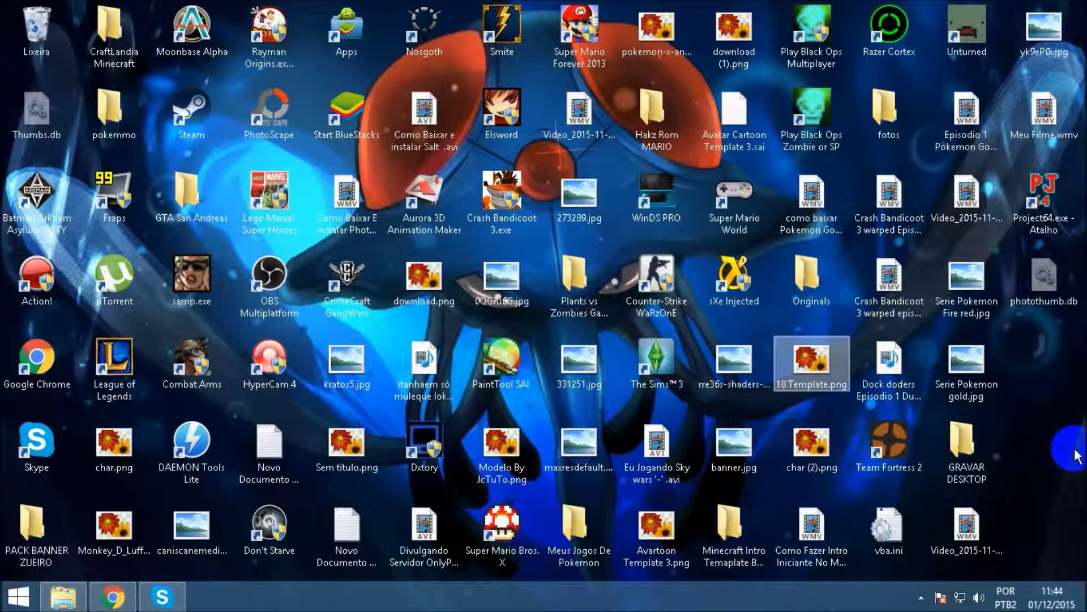
click(1025, 280)
key(Delete)
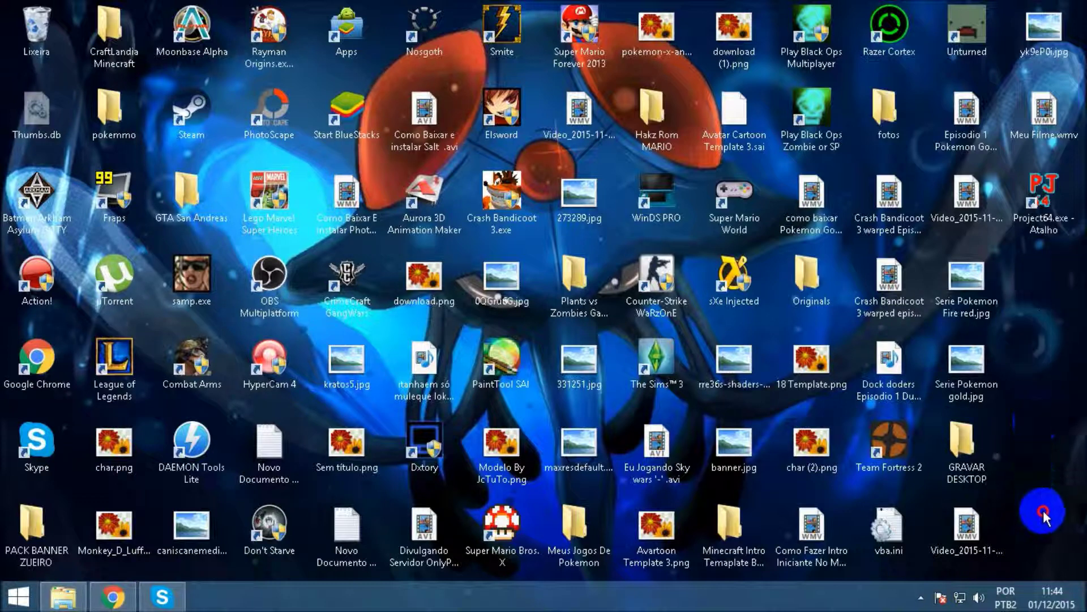